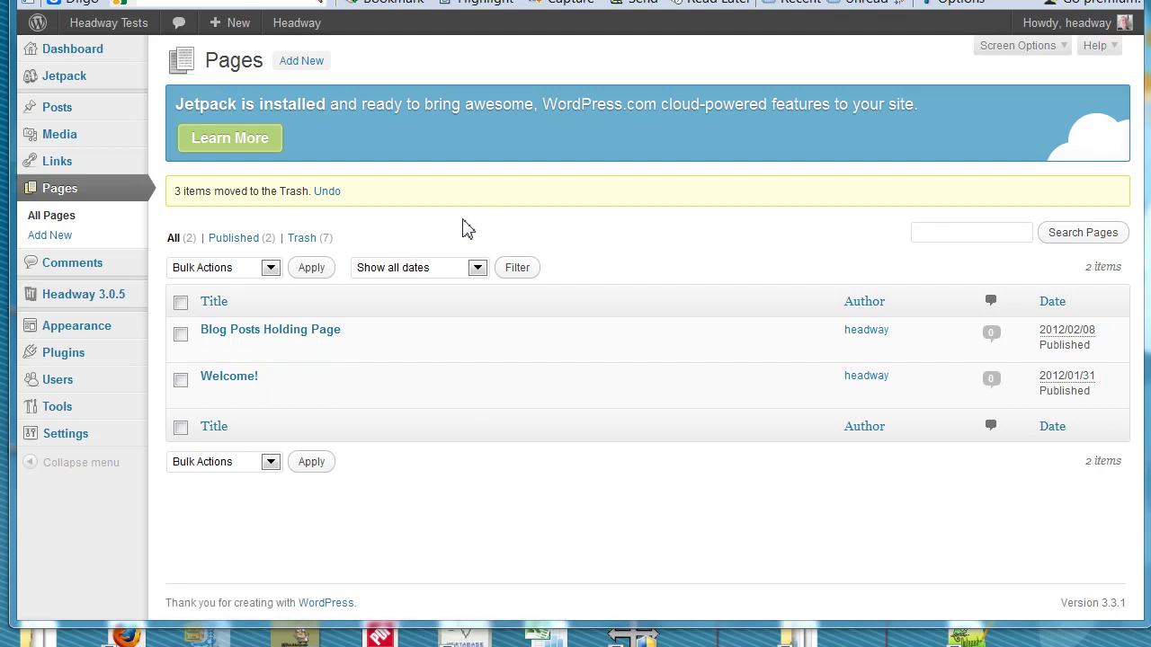
Step: Go to the Dashboard and copy all the text of its Welcome panel
mouse_move(77, 57)
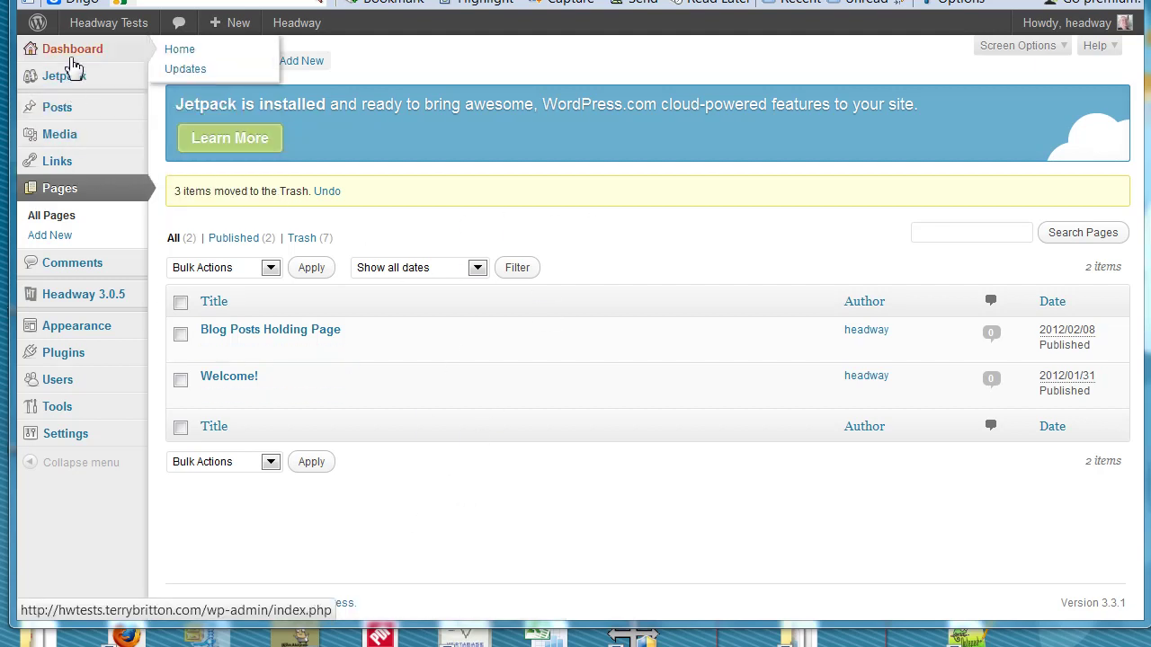
left_click(77, 57)
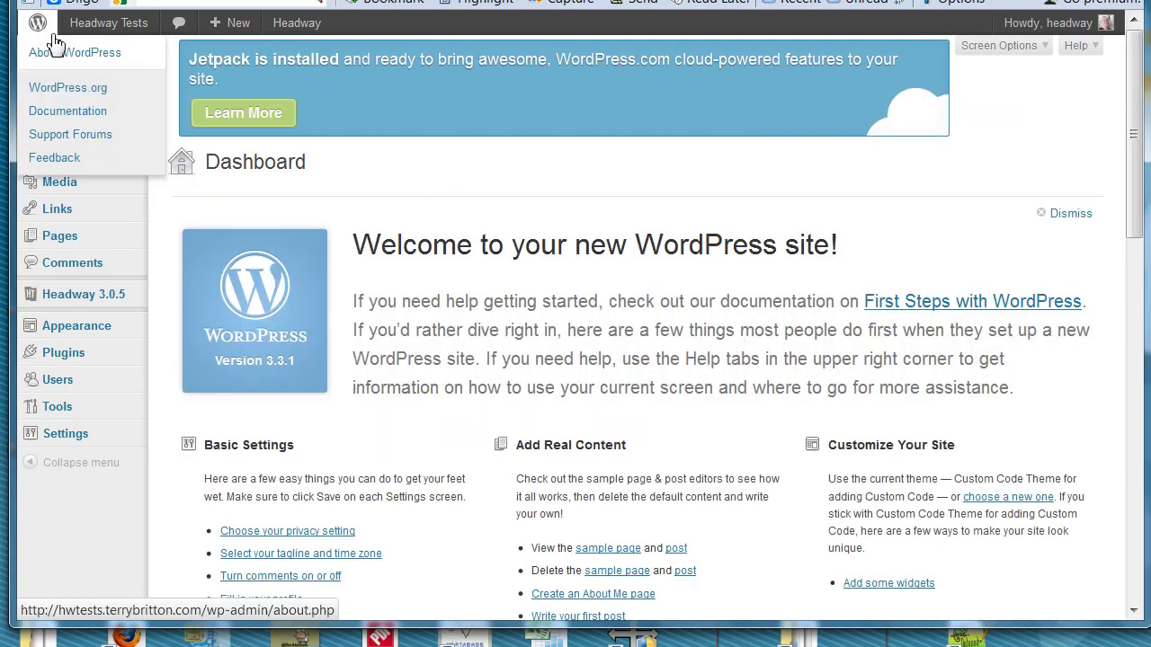
left_click_drag(358, 223, 717, 571)
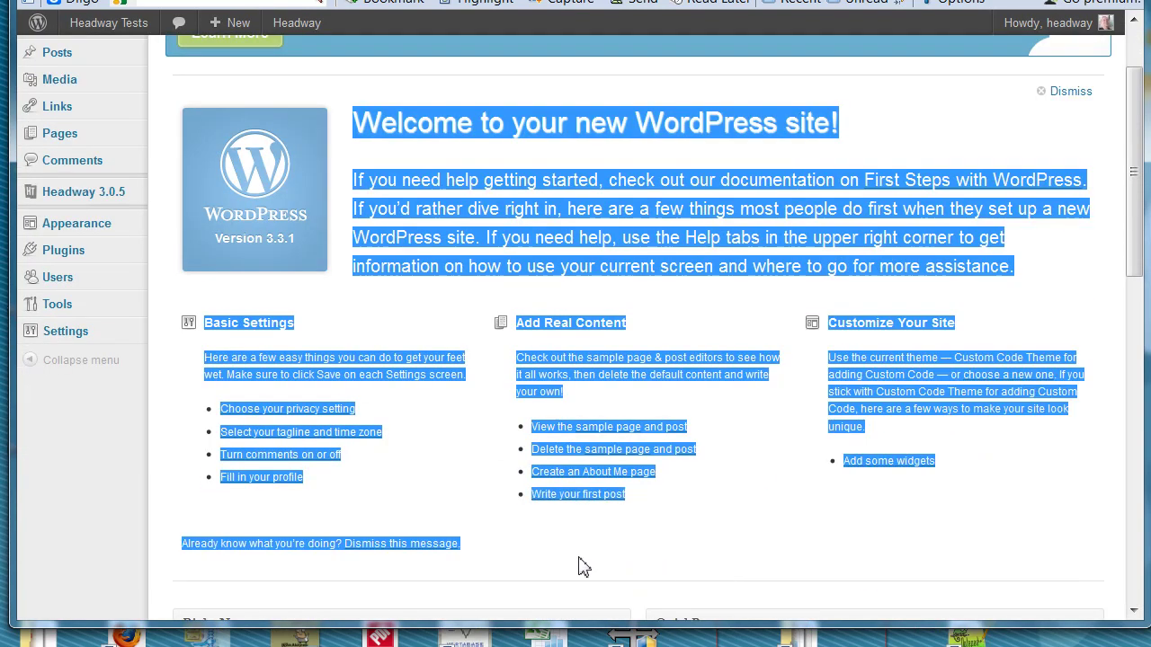
left_click(432, 468)
mouse_move(85, 144)
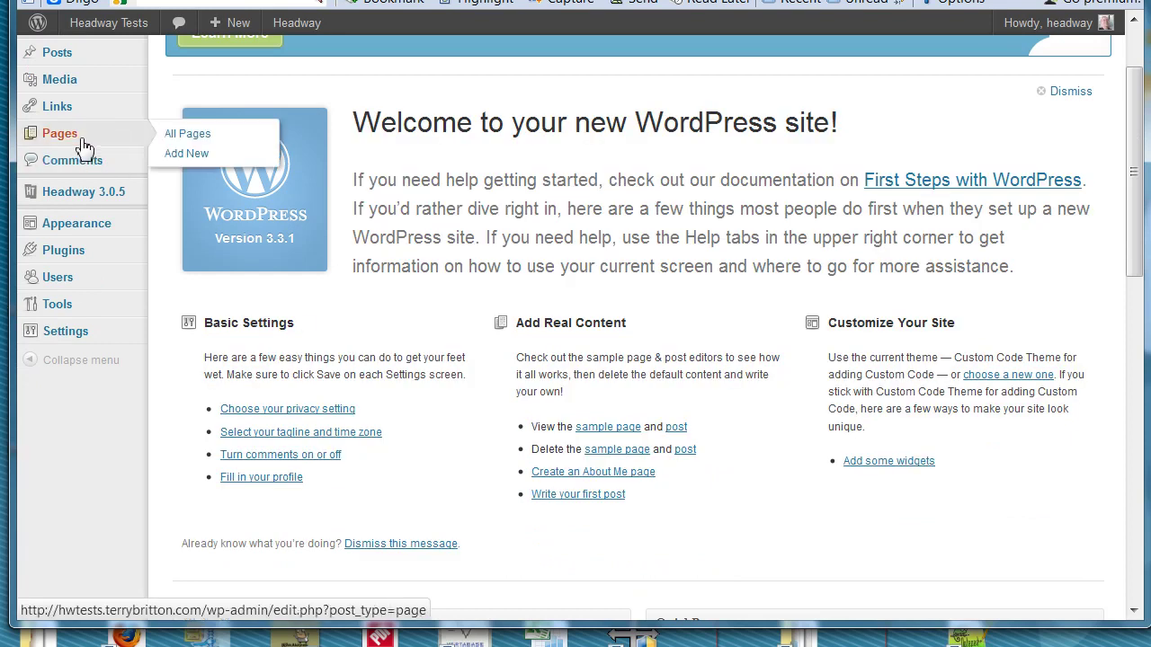
Step: Publish a new, empty page titled 'Edit This One'
left_click(189, 155)
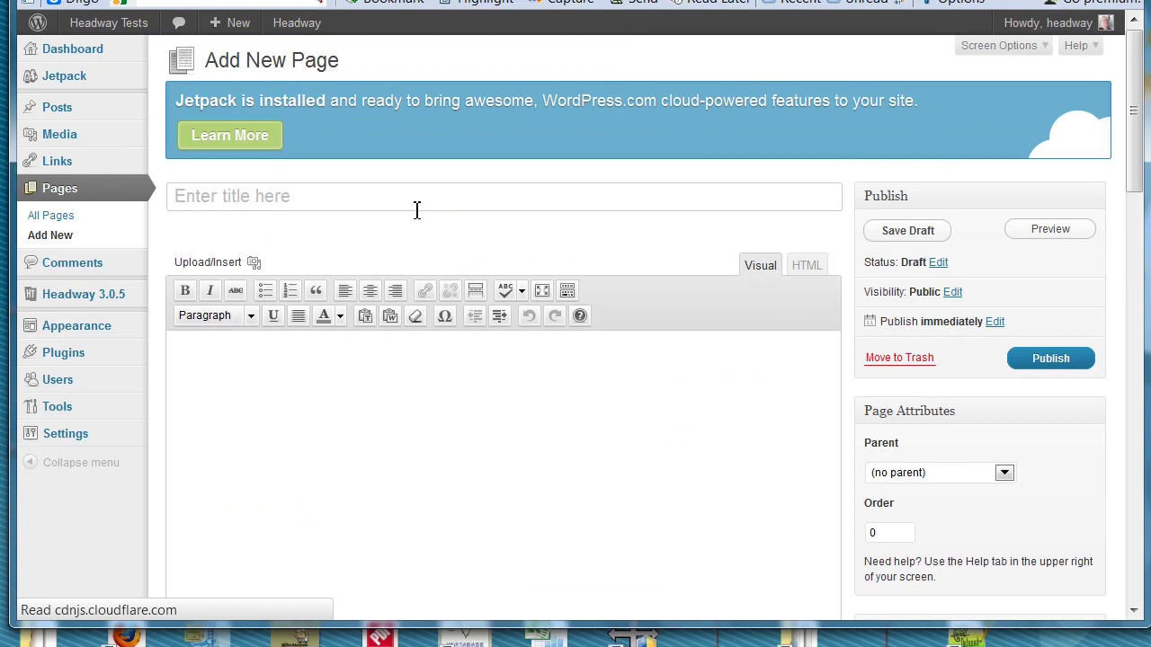
type("Edit This One")
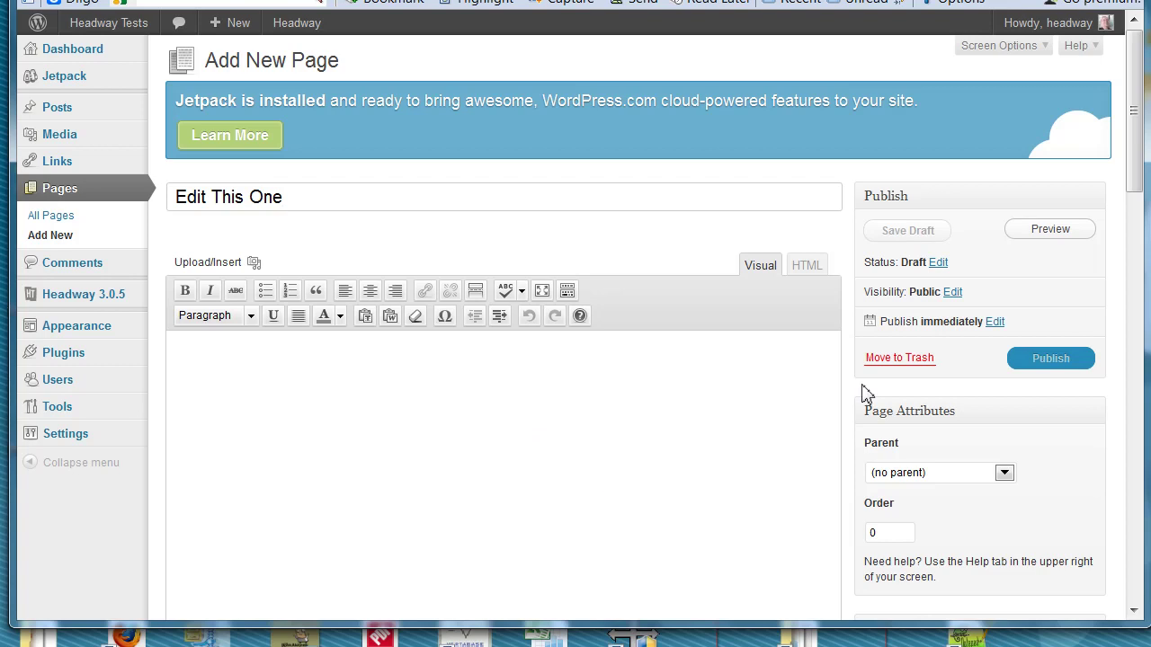
left_click(1041, 362)
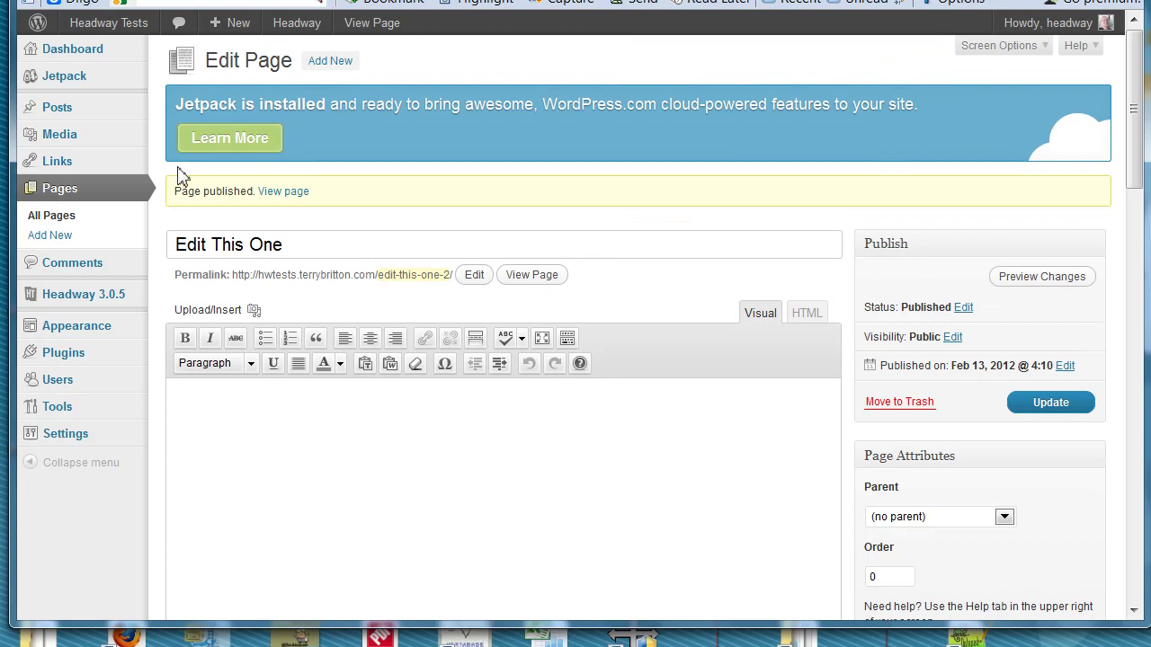
left_click(338, 64)
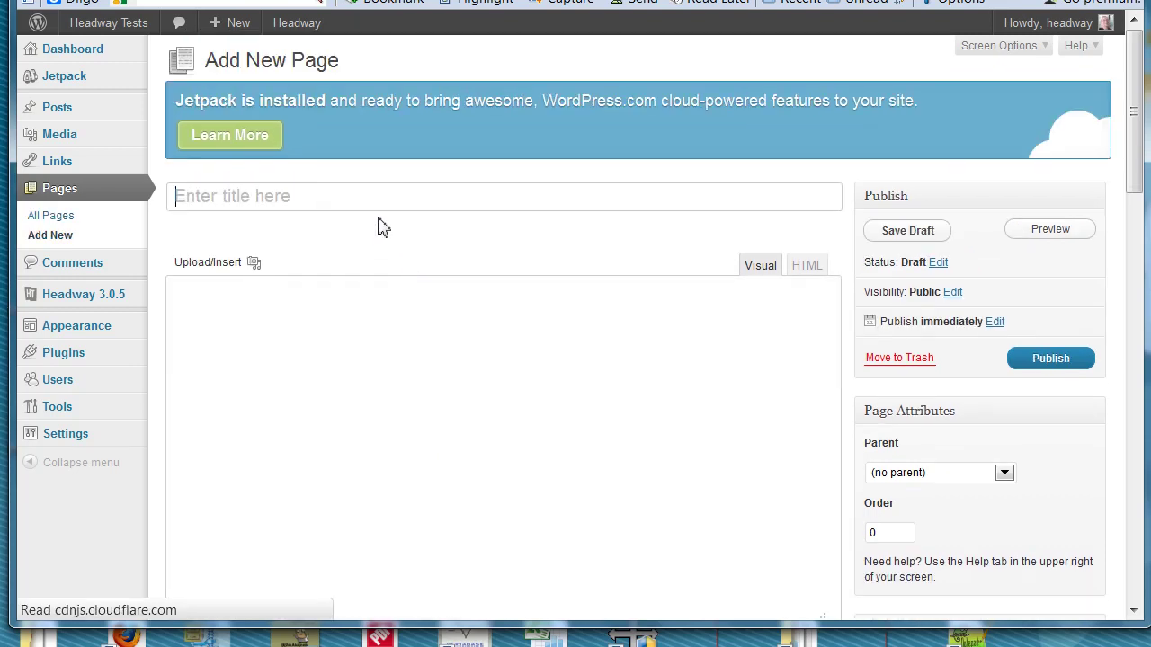
Step: Title a new page 'Add this first' and paste the copied welcome text into its body
left_click(391, 196)
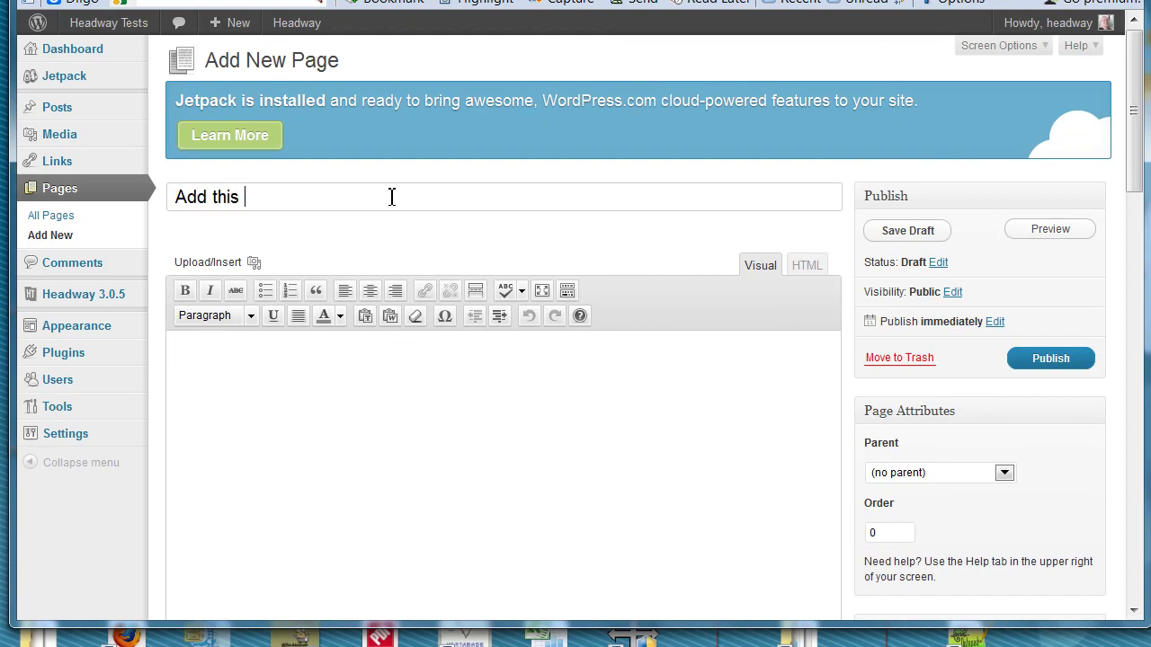
left_click(299, 358)
key("ctrl+v")
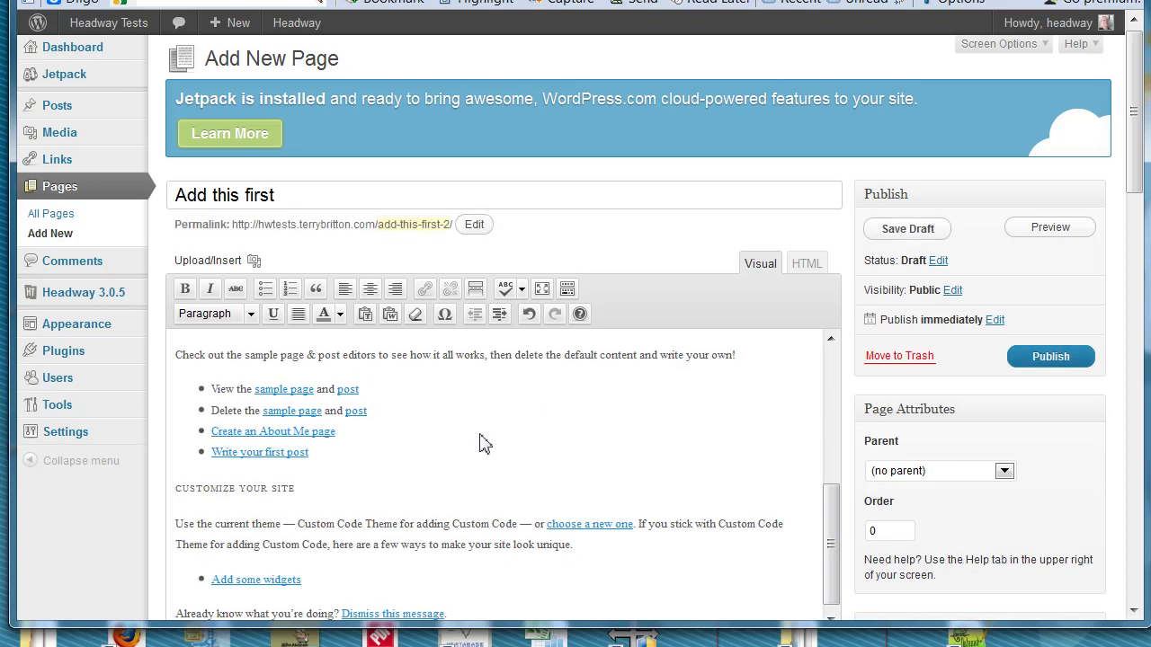
scroll(486, 445, "up", 2)
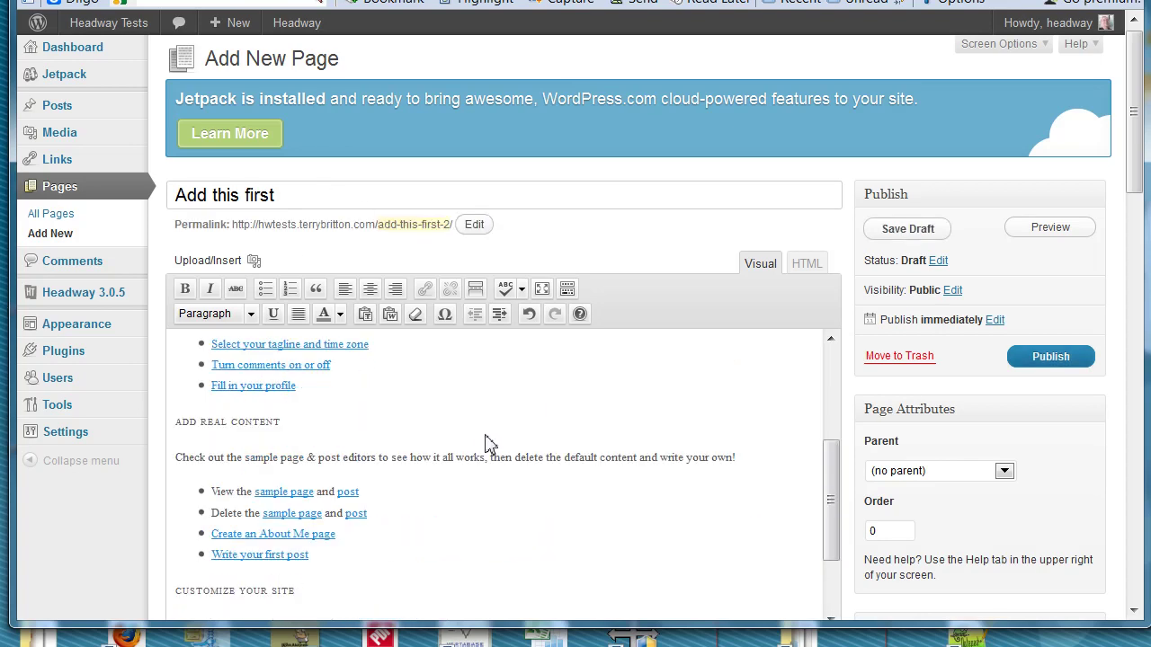
scroll(526, 382, "down", 2)
scroll(526, 382, "up", 5)
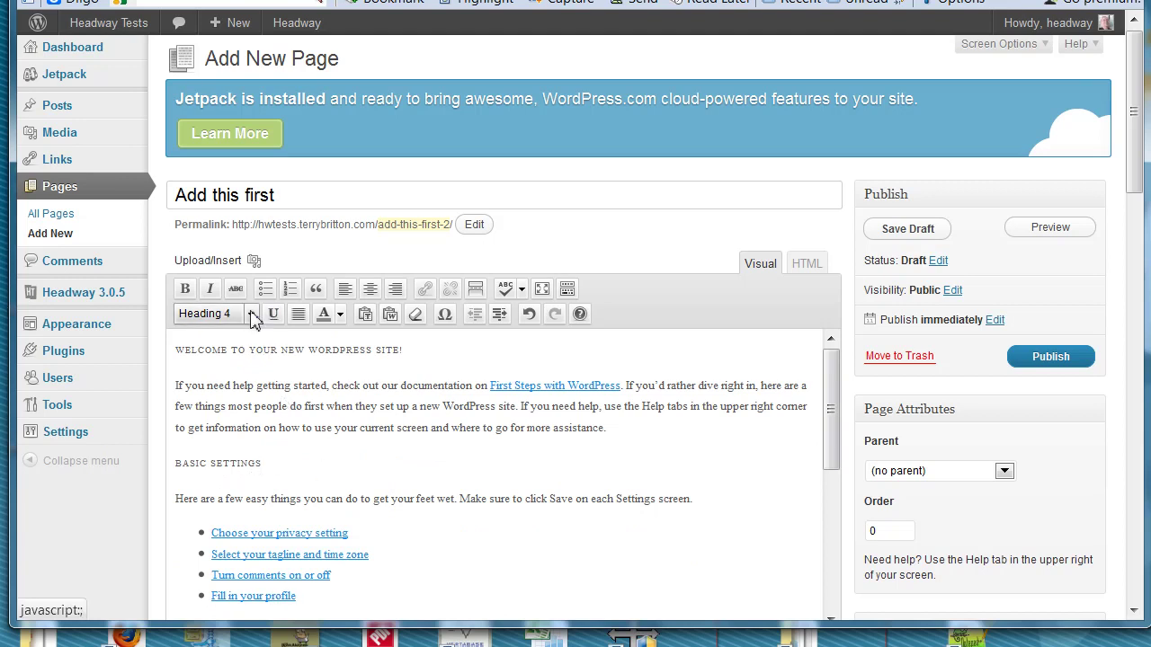
Step: Format BASIC SETTINGS as Heading 3 and the welcome line as Heading 2, then publish
triple_click(245, 462)
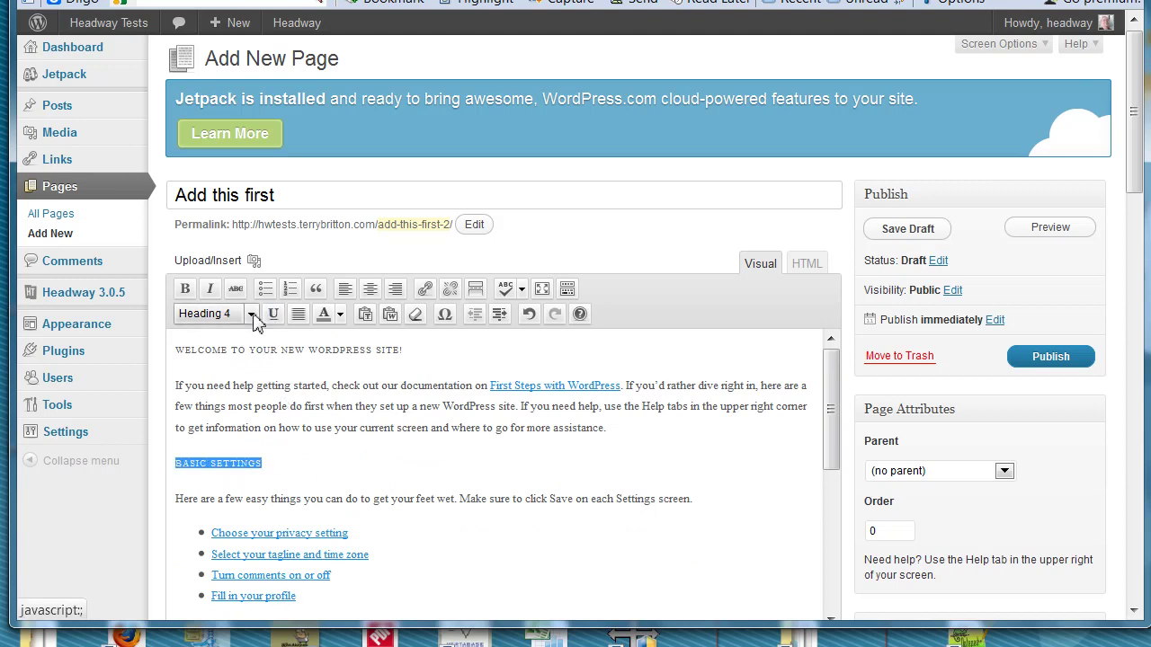
left_click(250, 313)
left_click(274, 454)
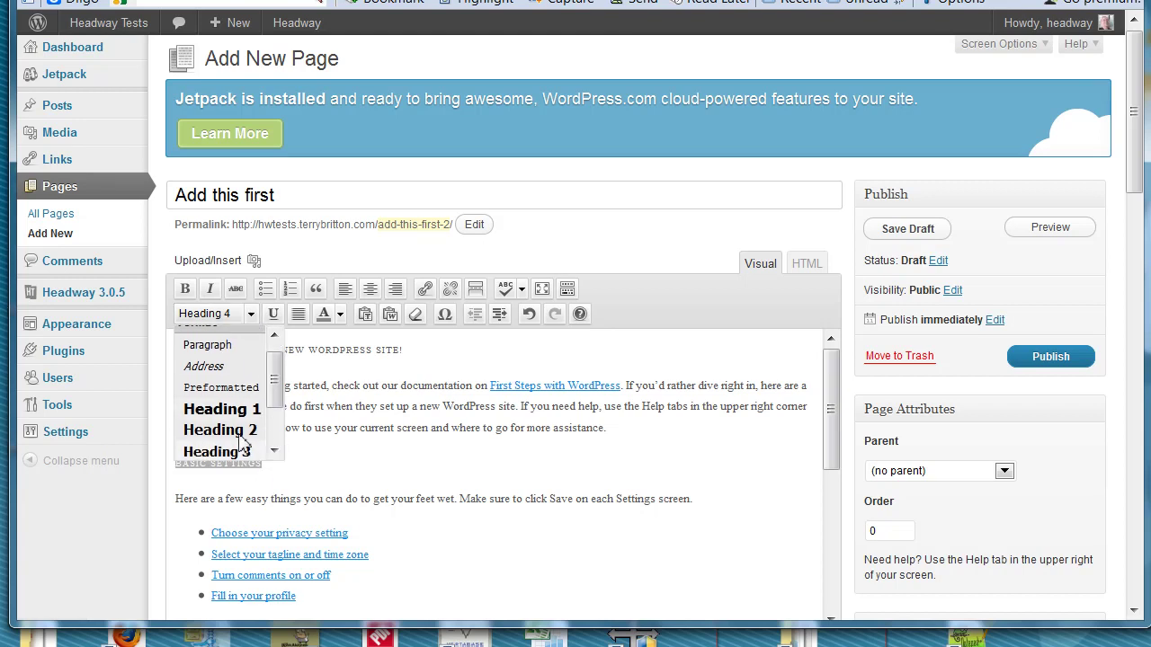
left_click(245, 451)
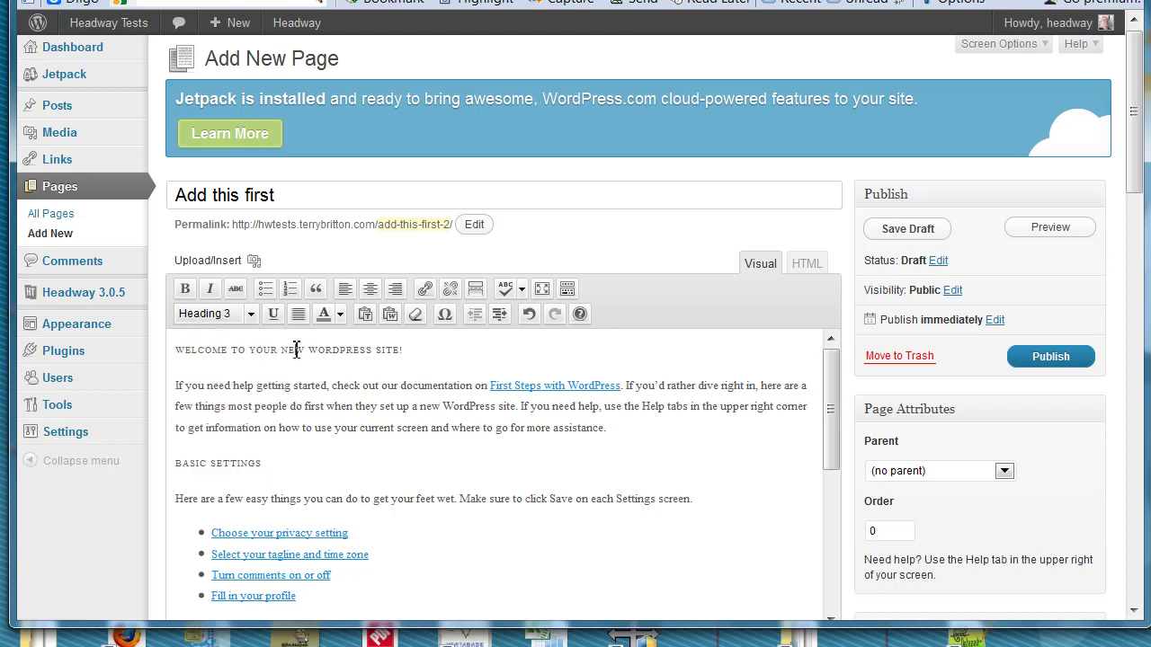
triple_click(297, 350)
left_click(246, 315)
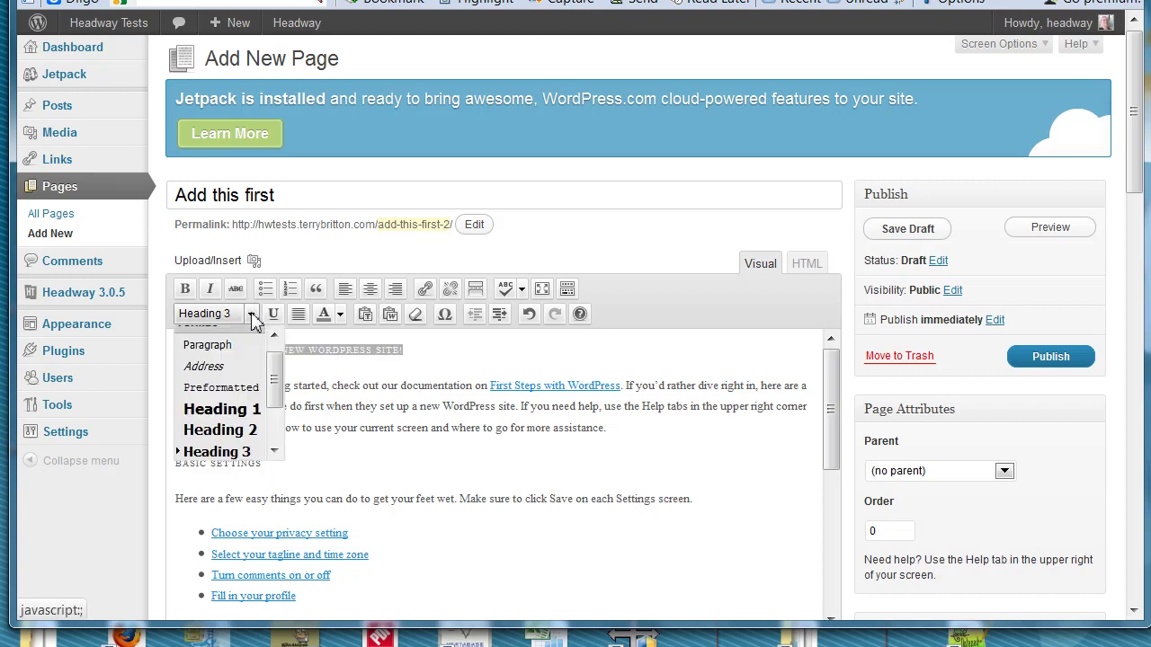
left_click(252, 429)
left_click(396, 369)
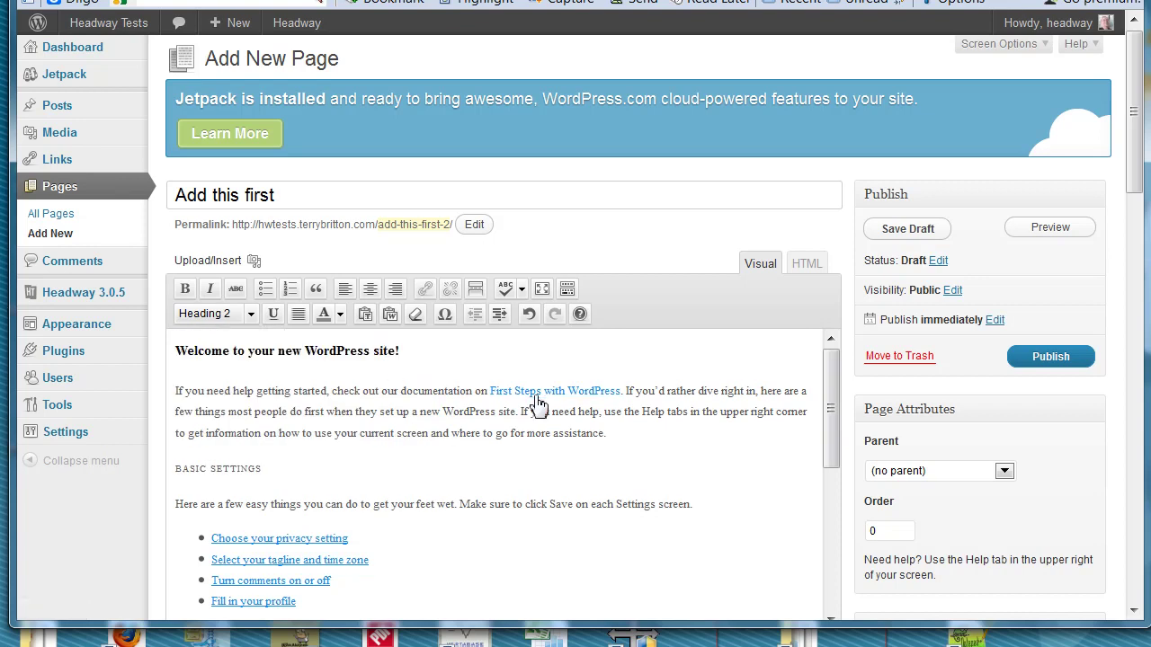
left_click(1054, 361)
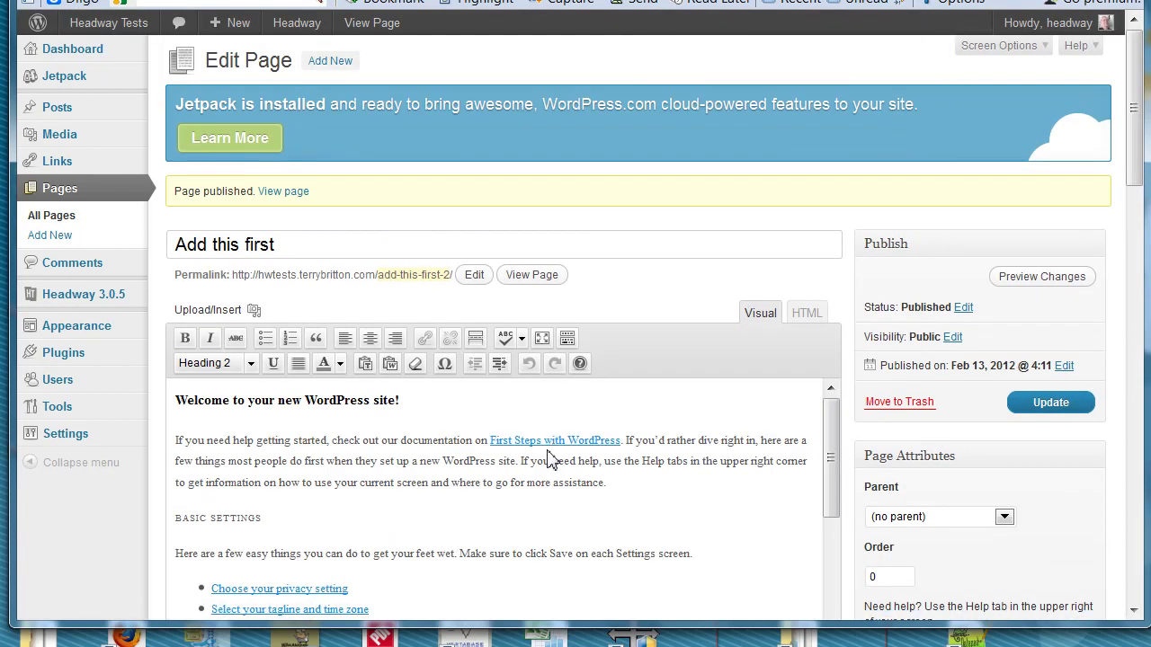
Step: Delete the text from 'Check out the sample page' to the end and update the page
scroll(551, 460, "down", 5)
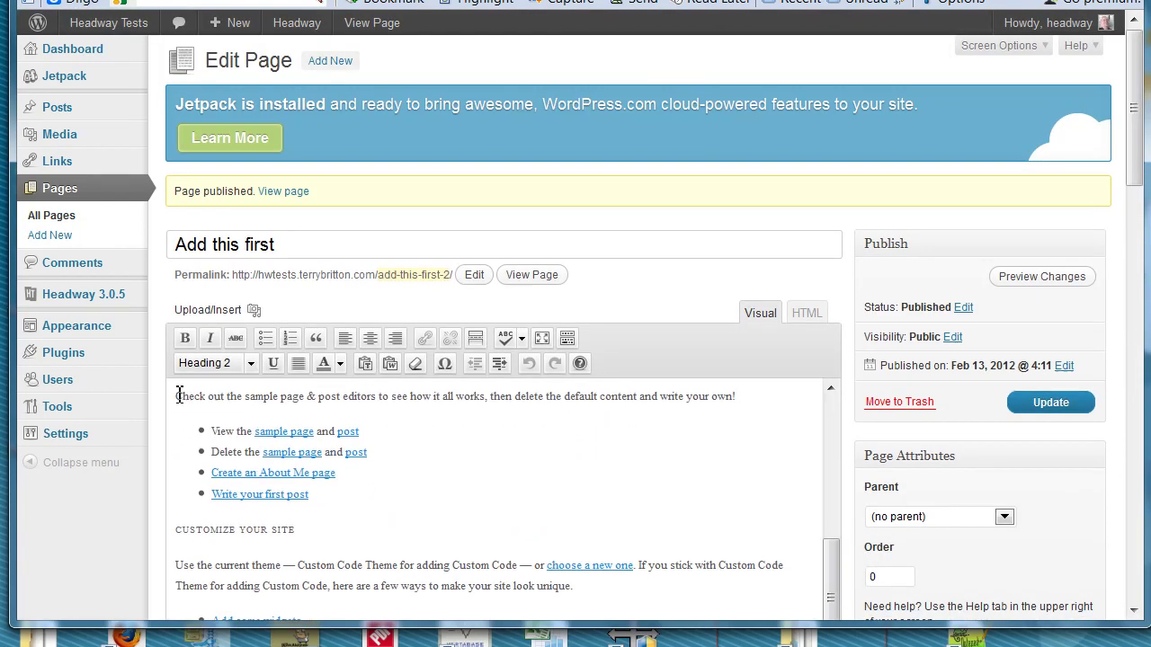
left_click_drag(179, 397, 494, 438)
key("ctrl+c")
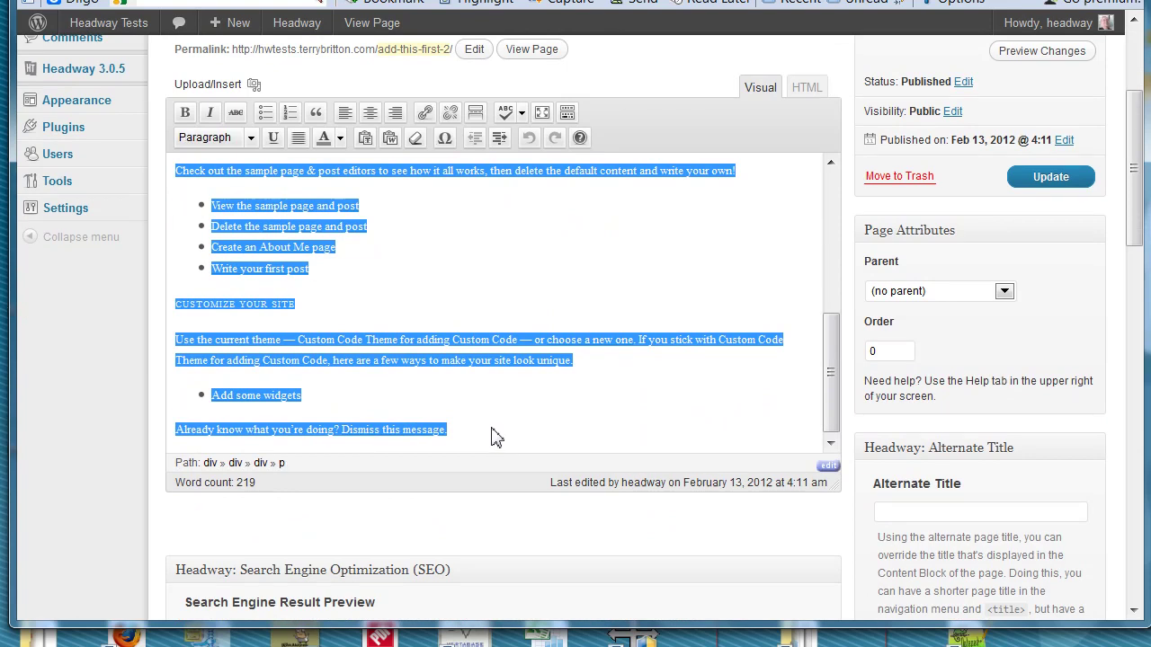
key("Delete")
left_click(1052, 176)
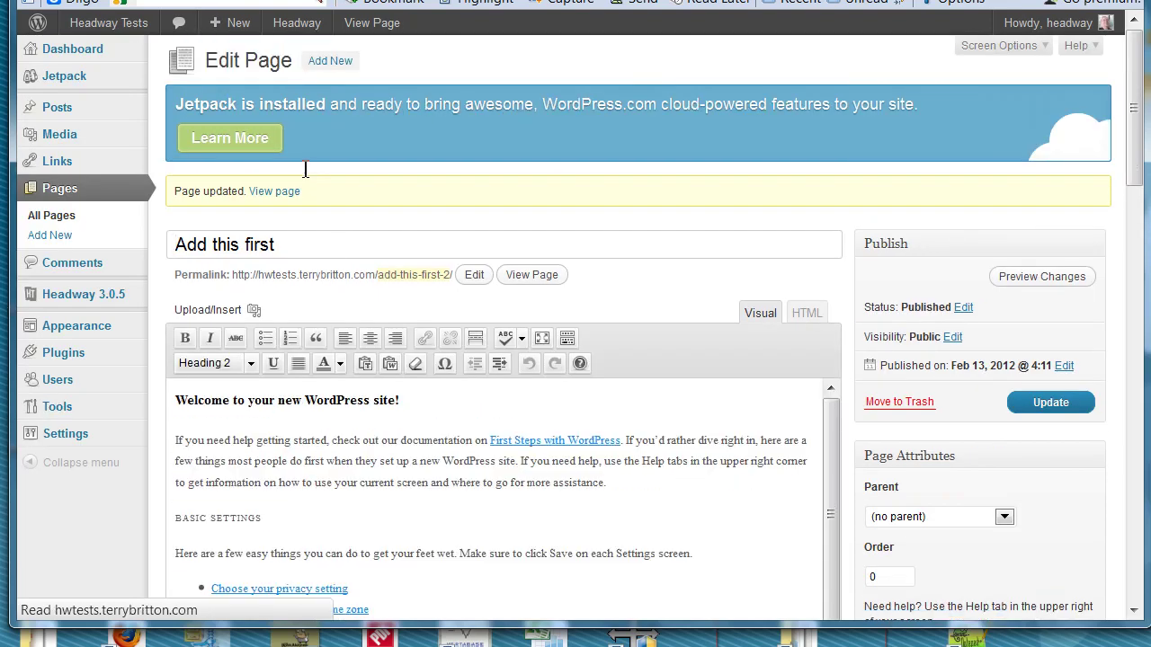
Step: Create a new page titled 'Add this second' containing the pasted welcome text
left_click(330, 63)
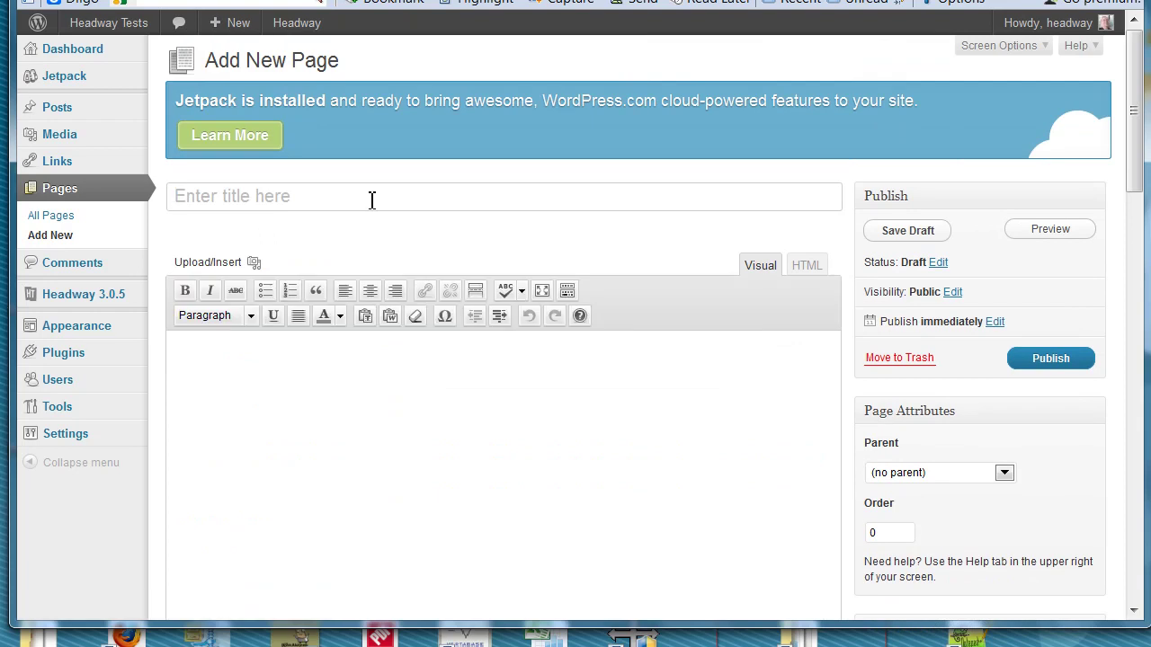
type("Add this second")
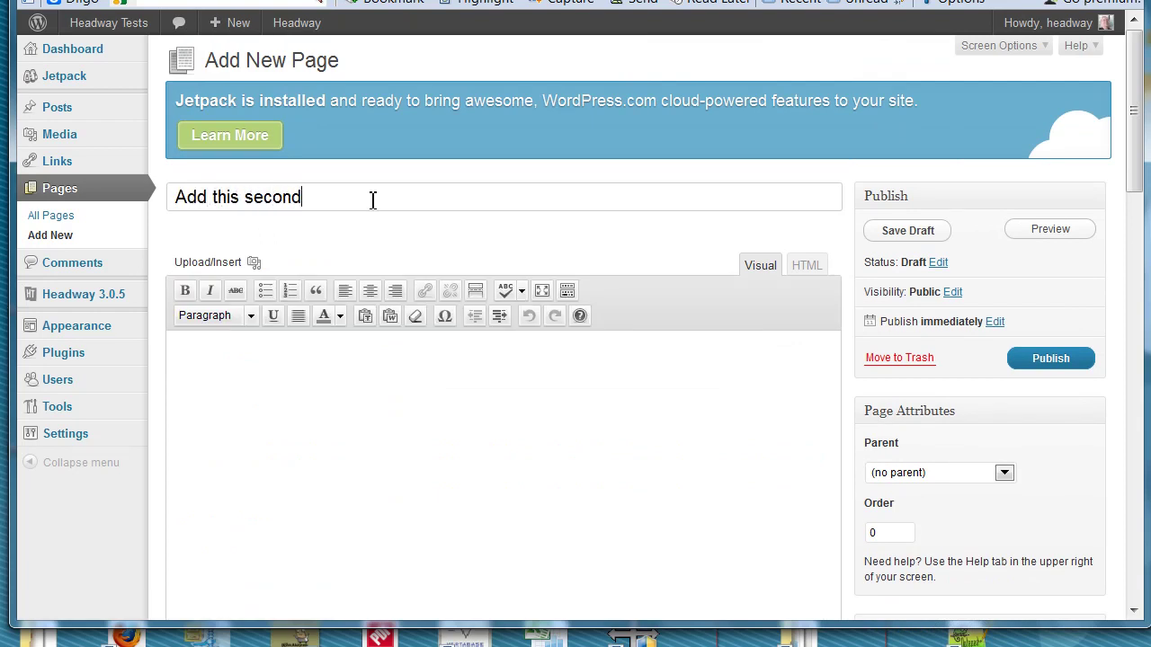
key("ctrl+v")
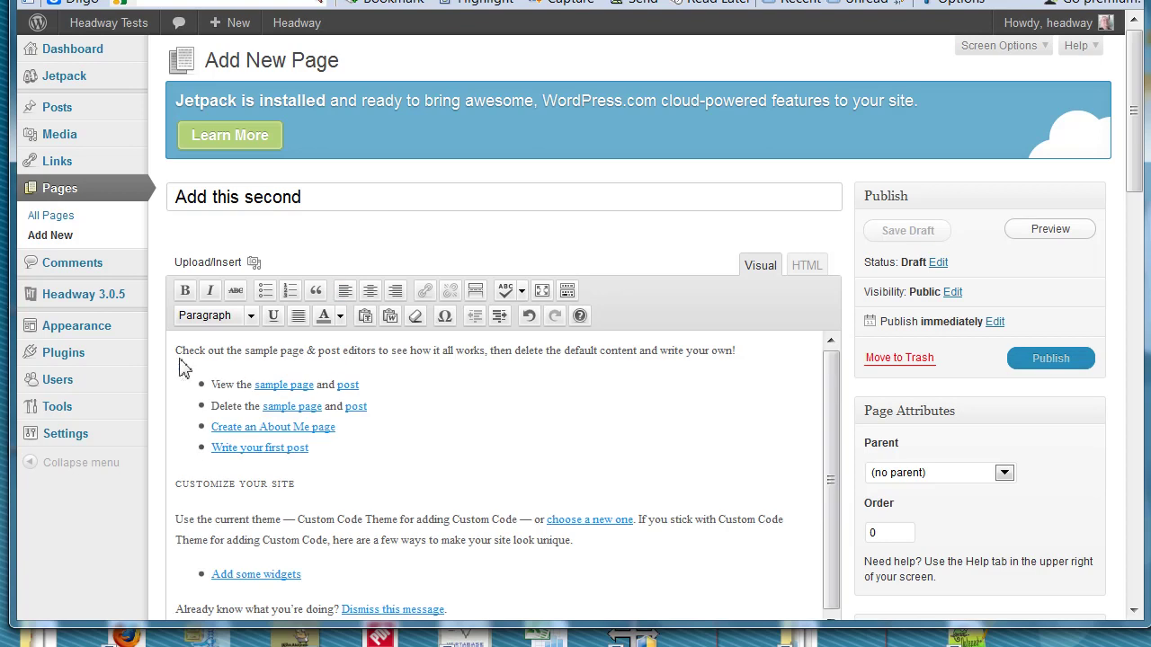
Step: Insert the Blue hills image from the media library, aligned left
left_click(255, 262)
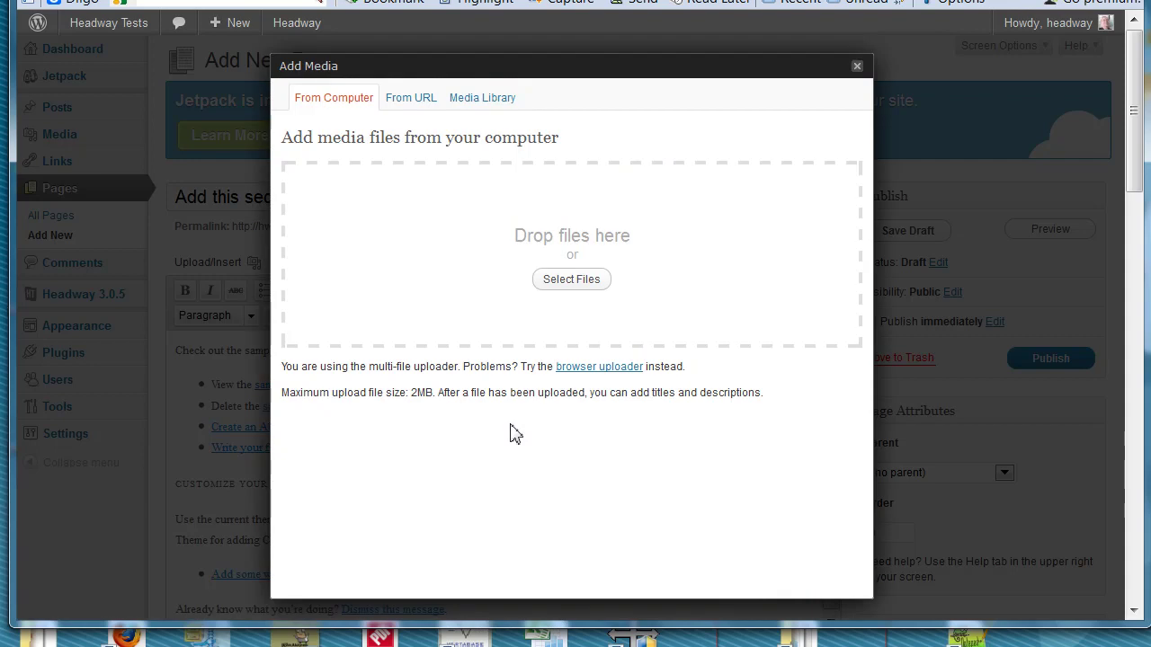
left_click(484, 99)
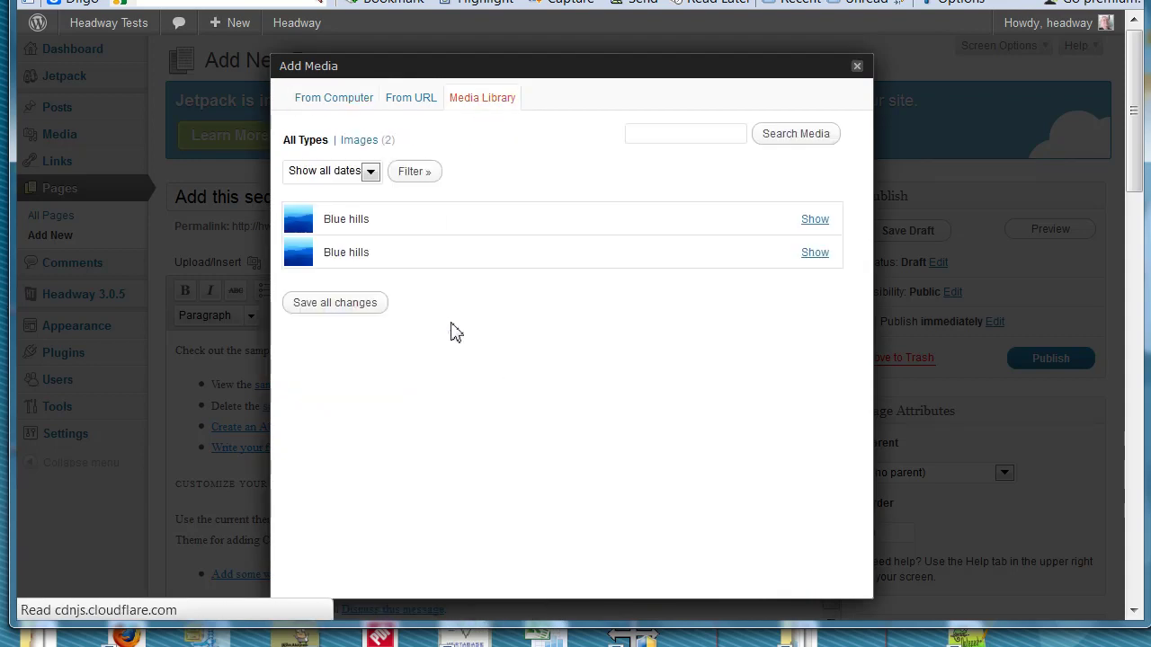
left_click(820, 222)
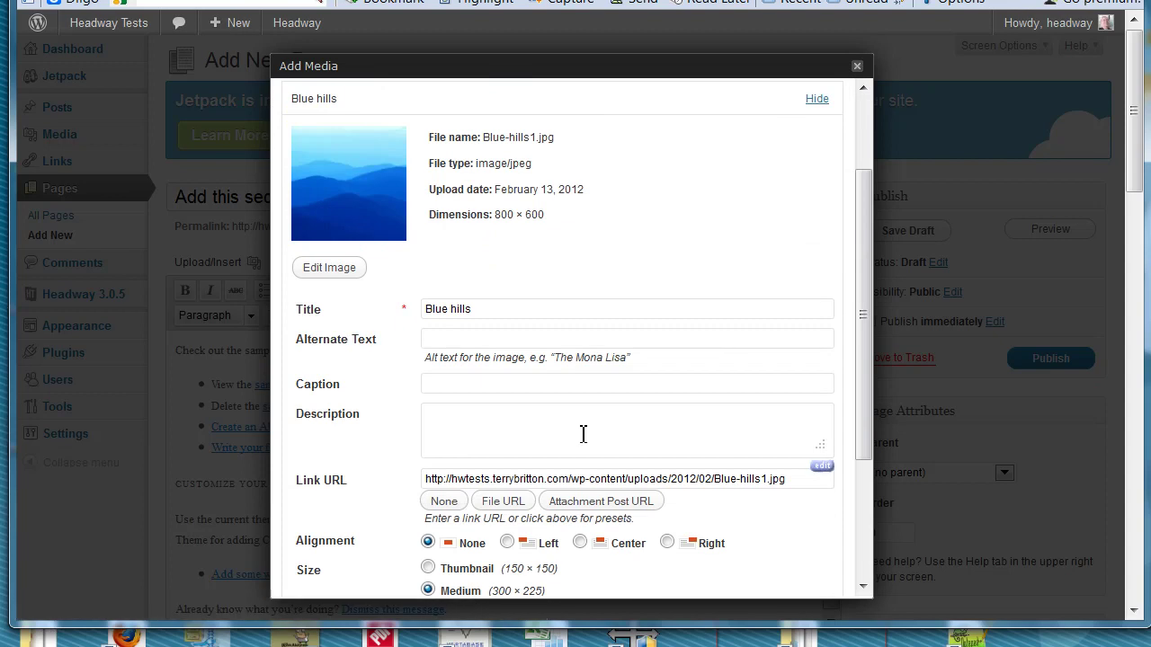
scroll(583, 432, "down", 4)
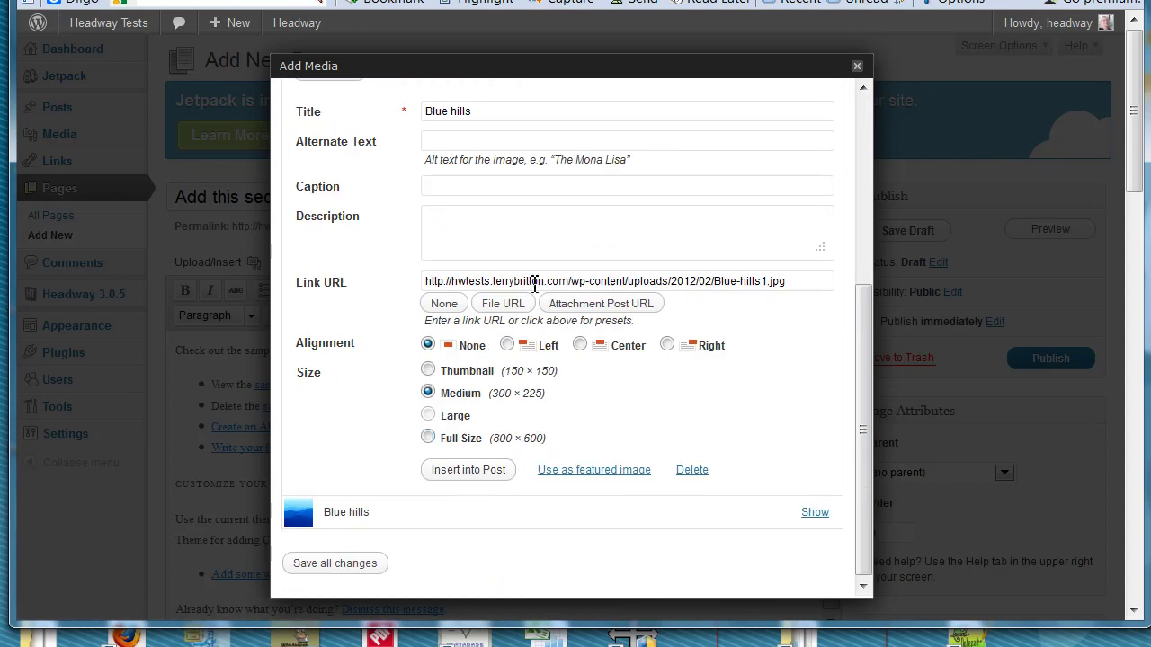
left_click(507, 346)
left_click(483, 475)
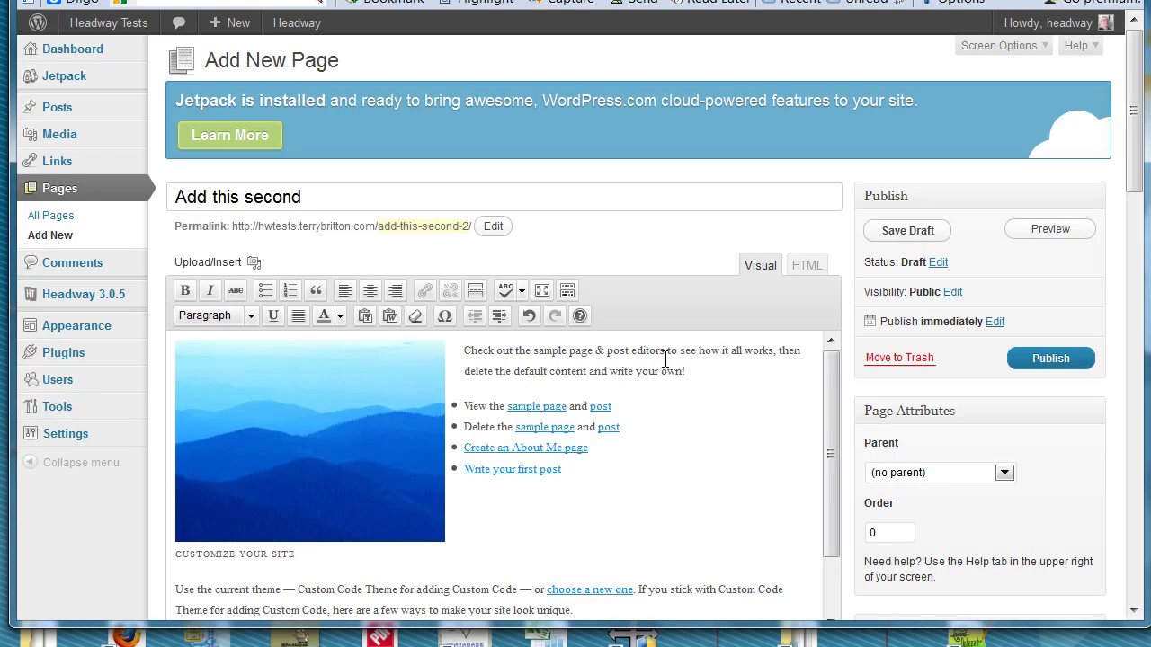
Step: Delete and restore the Blue hills image, then publish the Add this second page
key("Delete")
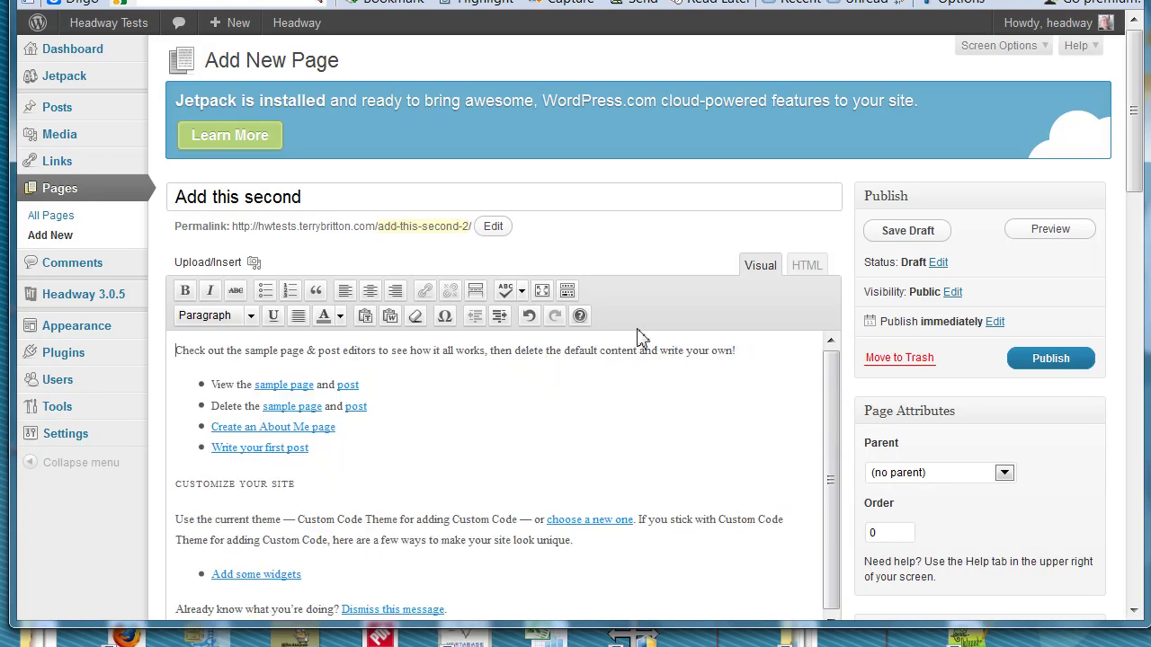
key("ctrl+z")
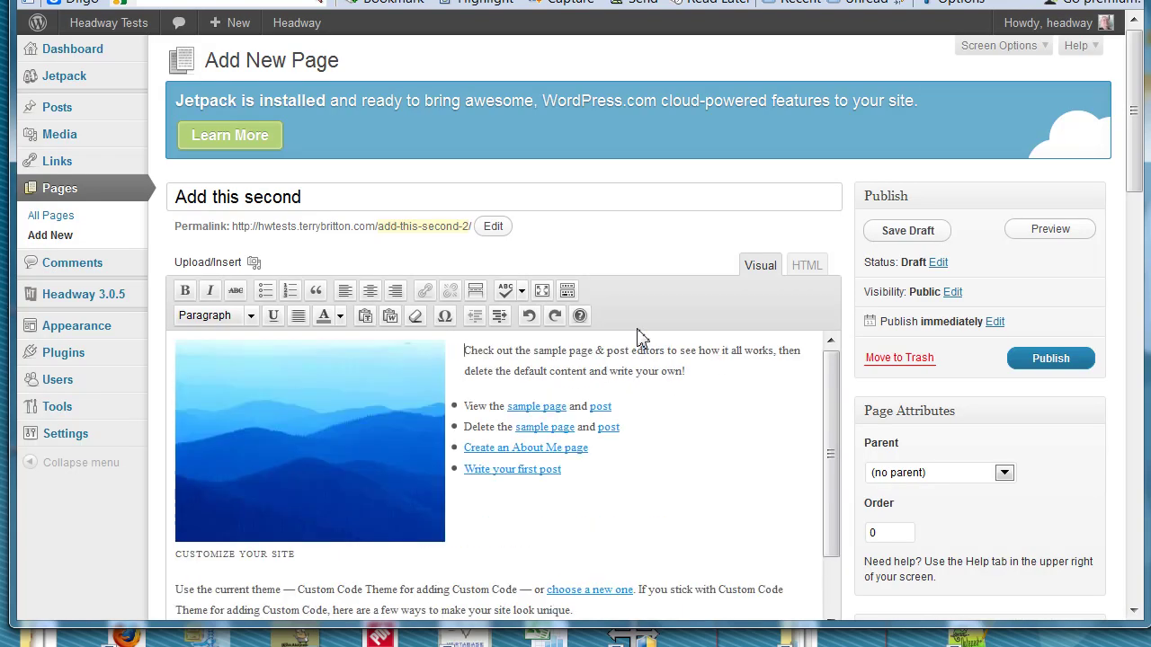
left_click(1050, 359)
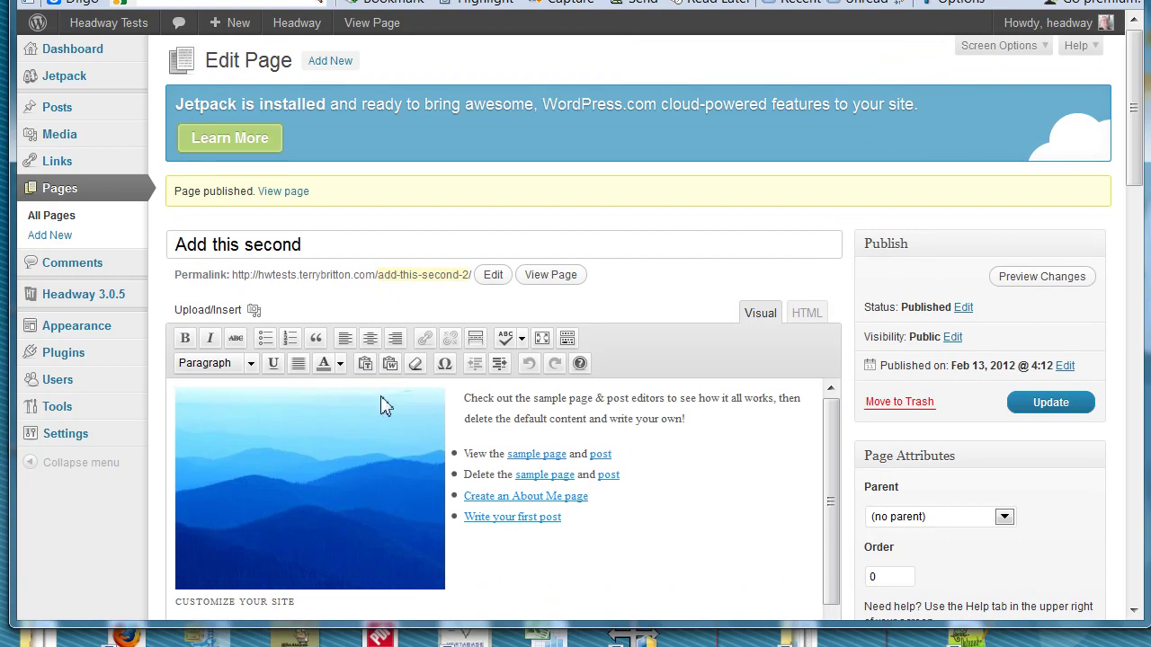
left_click(250, 363)
left_click(250, 363)
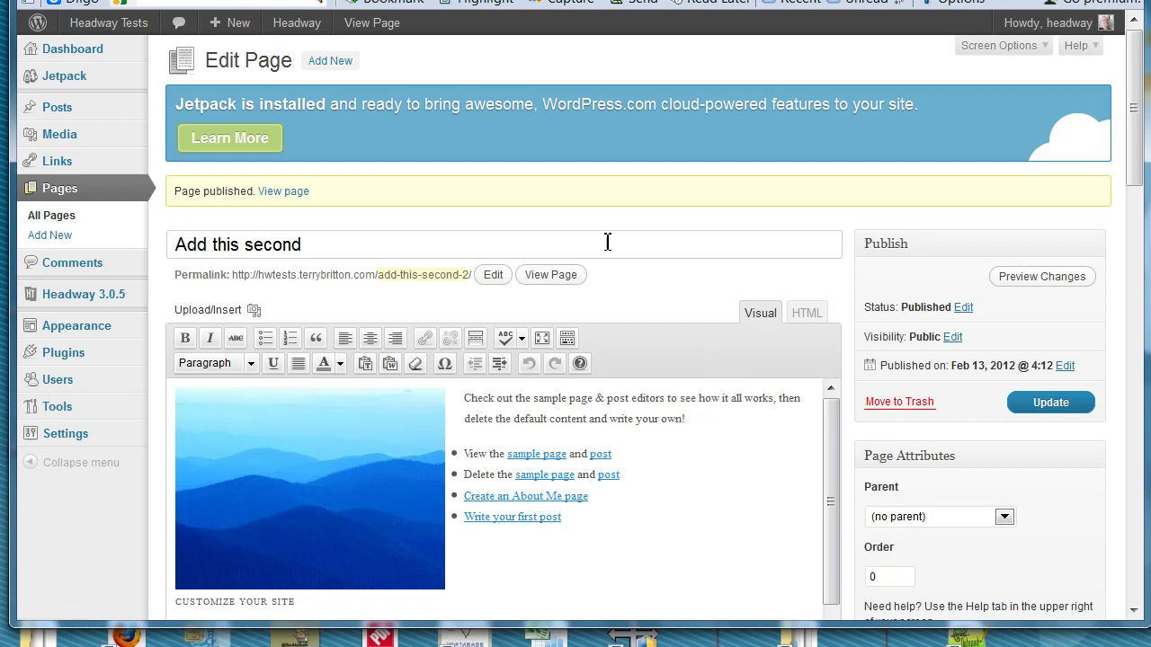
mouse_move(121, 304)
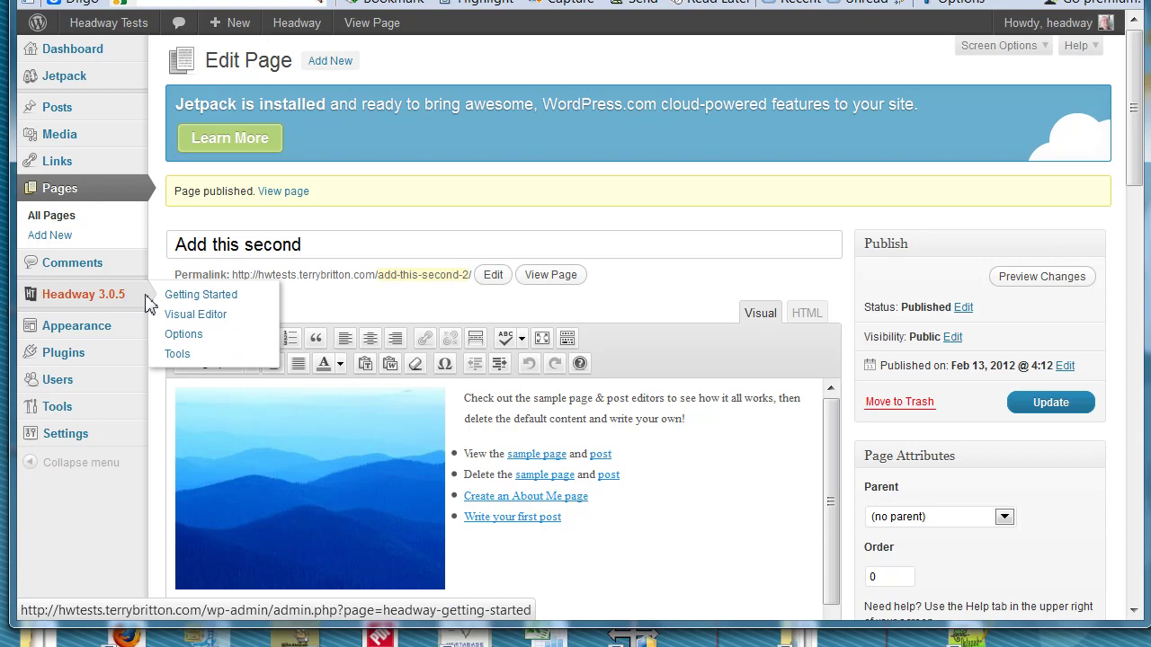
Step: Open Headway's Visual Editor and edit the Edit This One layout under Single > Page
left_click(195, 315)
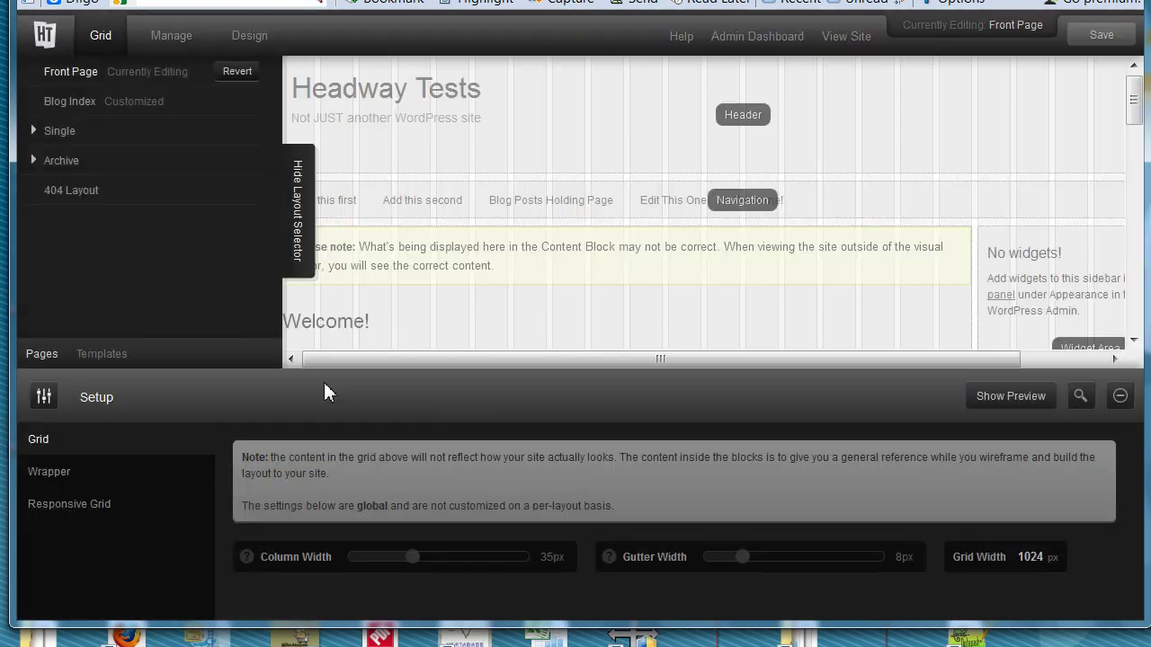
left_click(33, 130)
left_click(56, 190)
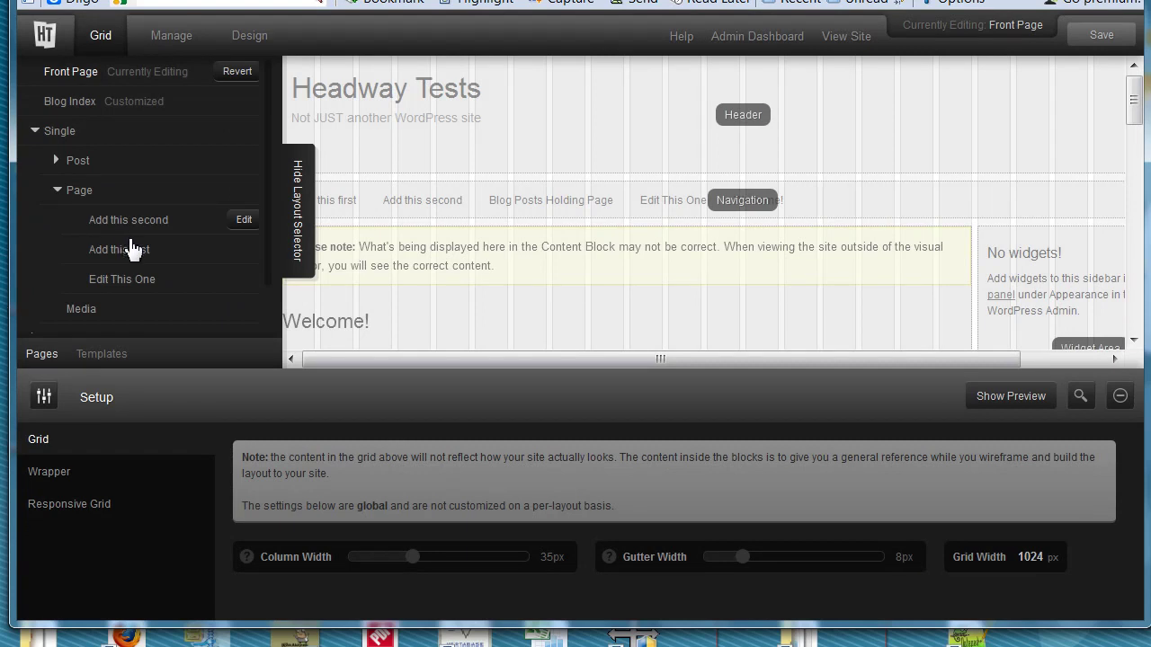
left_click(242, 280)
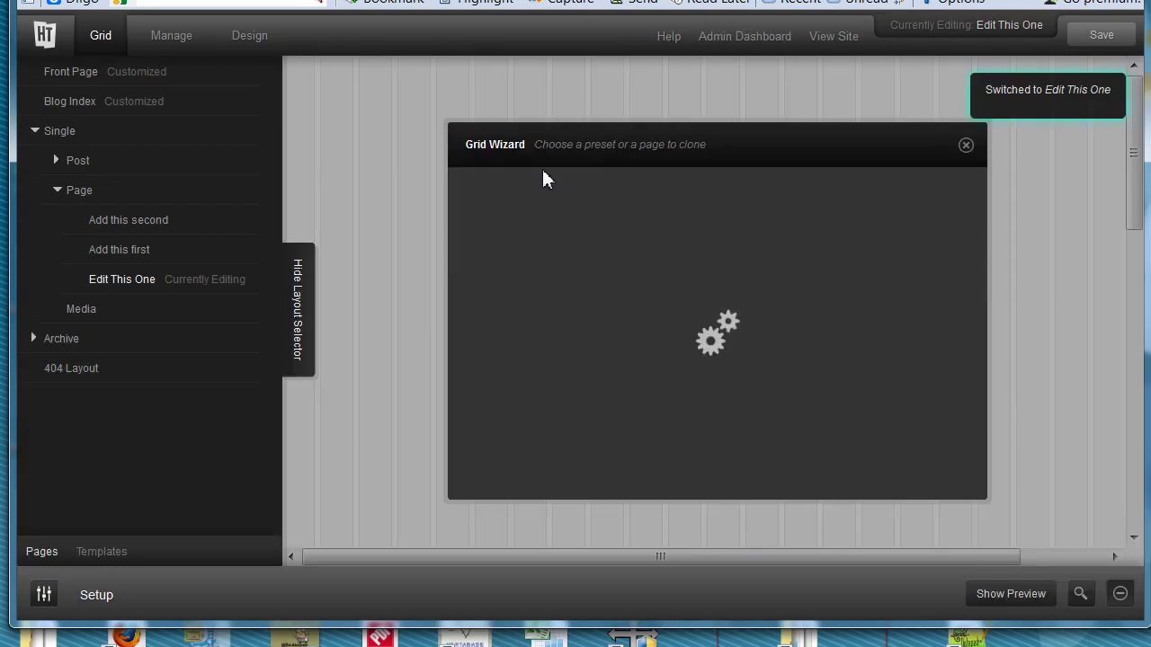
Step: Use an empty grid and draw two side-by-side blocks, each set to Content
left_click(666, 473)
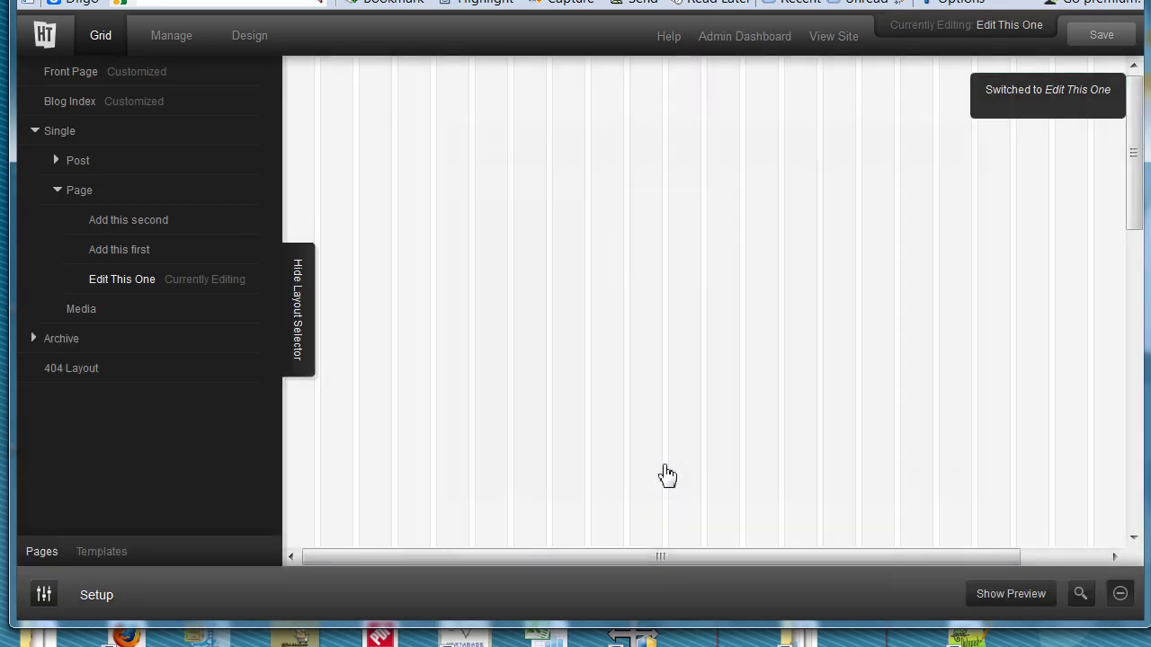
left_click_drag(292, 70, 758, 432)
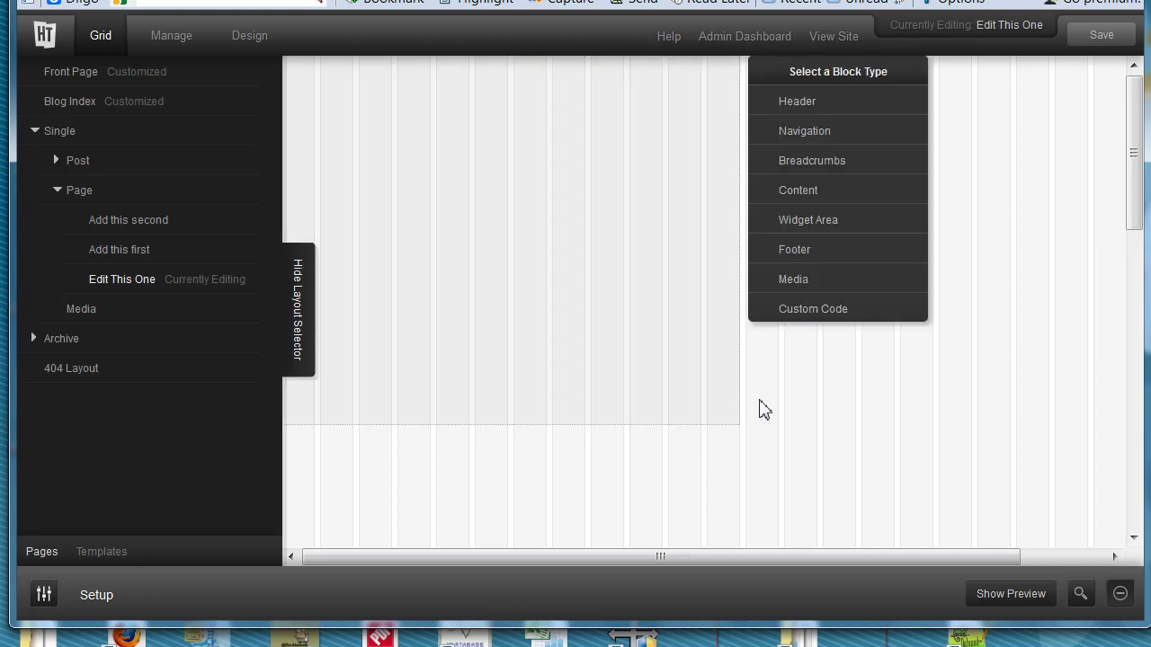
left_click(811, 193)
left_click_drag(747, 69, 1134, 432)
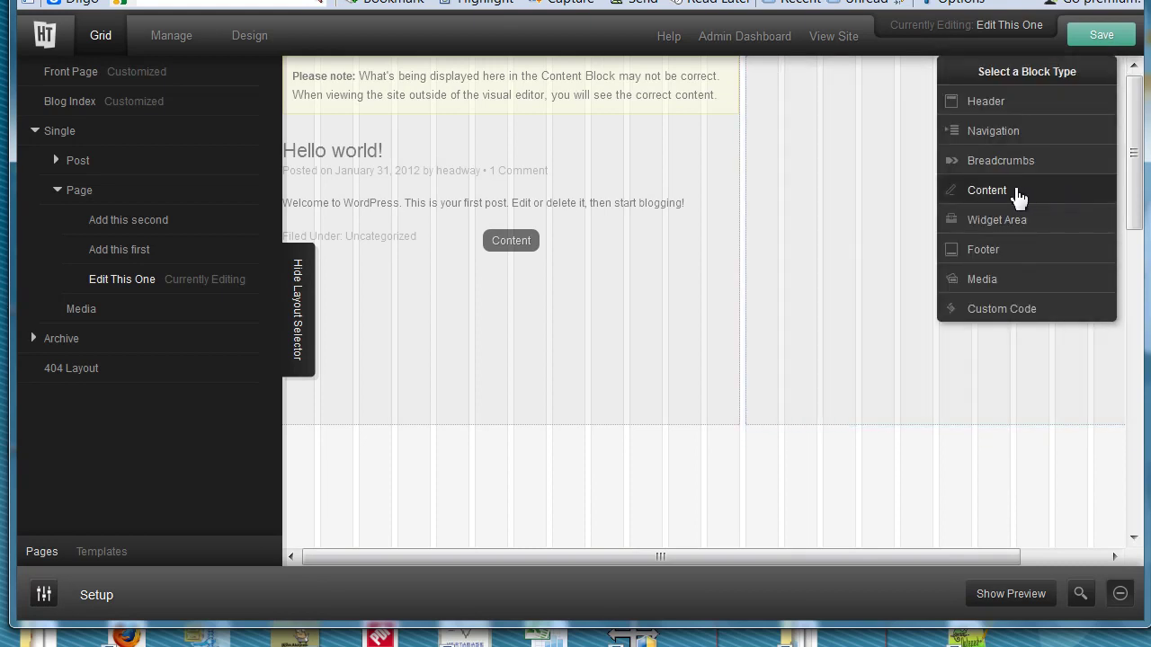
left_click(1021, 190)
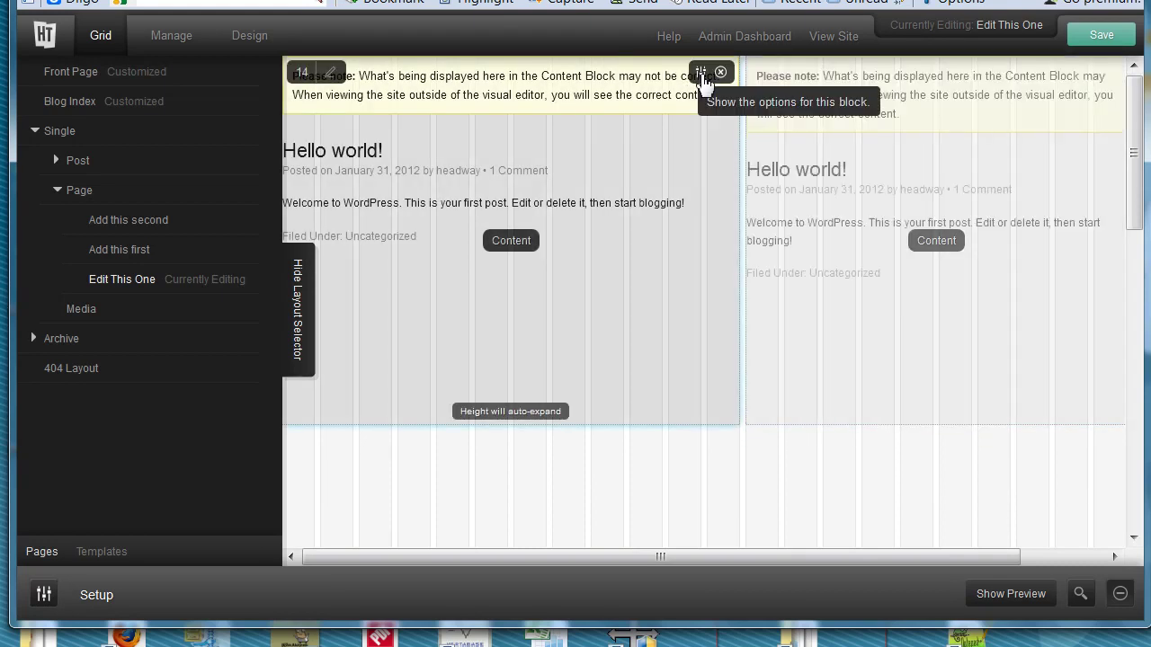
Step: Set the left block to Custom Query fetching the Add this first page
left_click(699, 72)
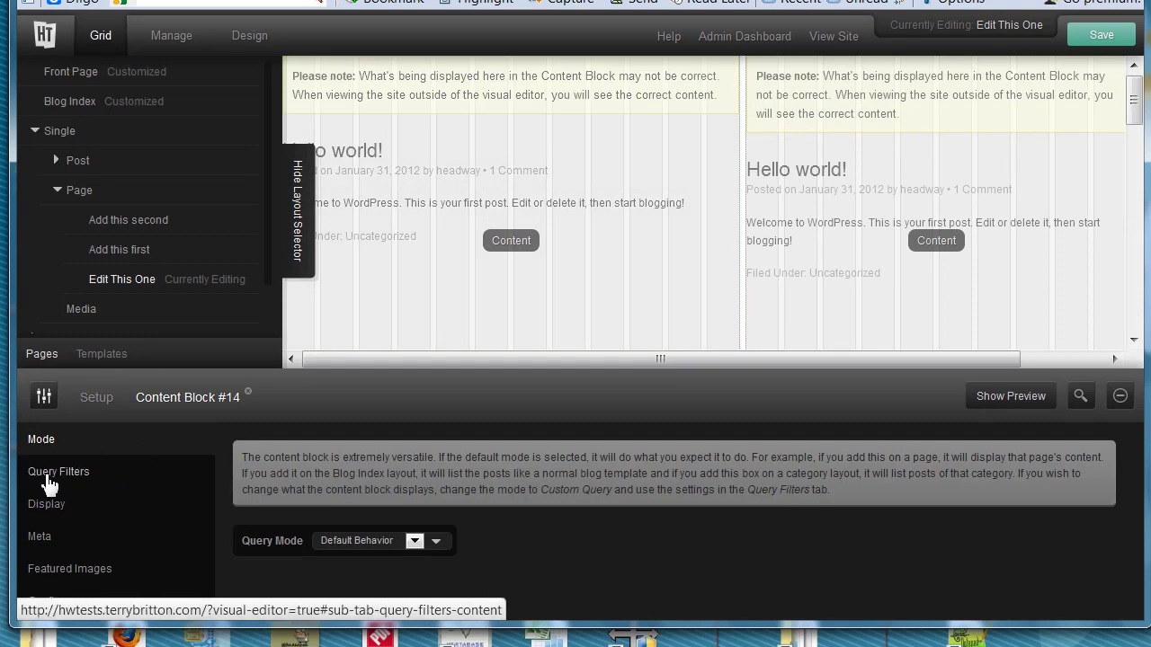
left_click(415, 542)
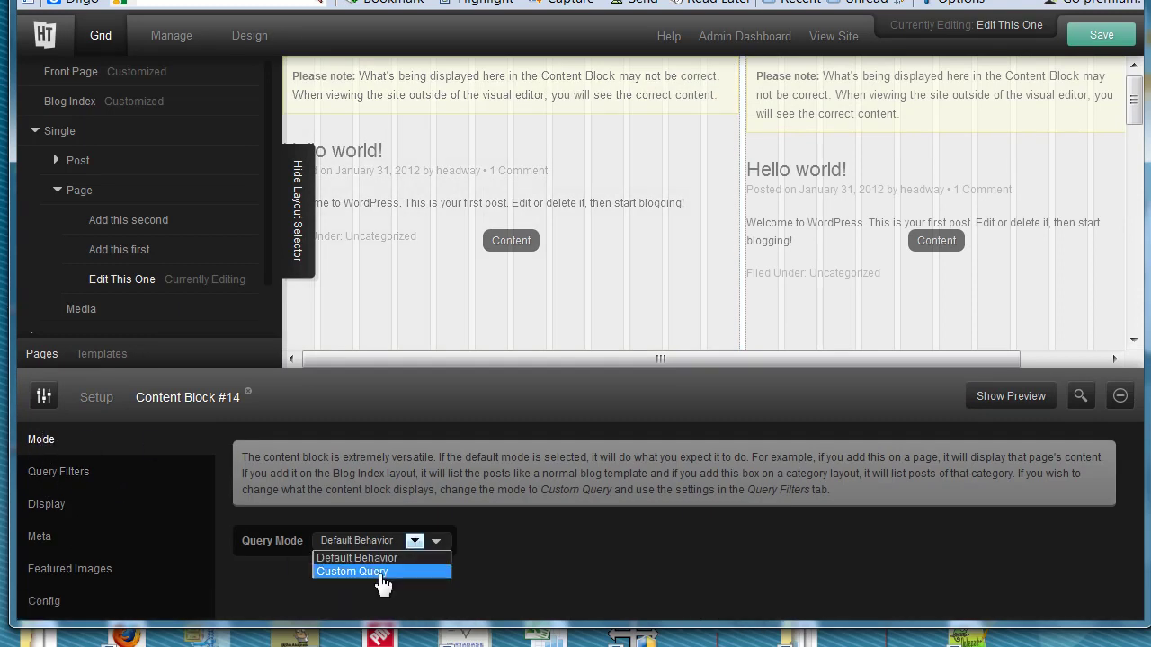
left_click(382, 572)
left_click(116, 476)
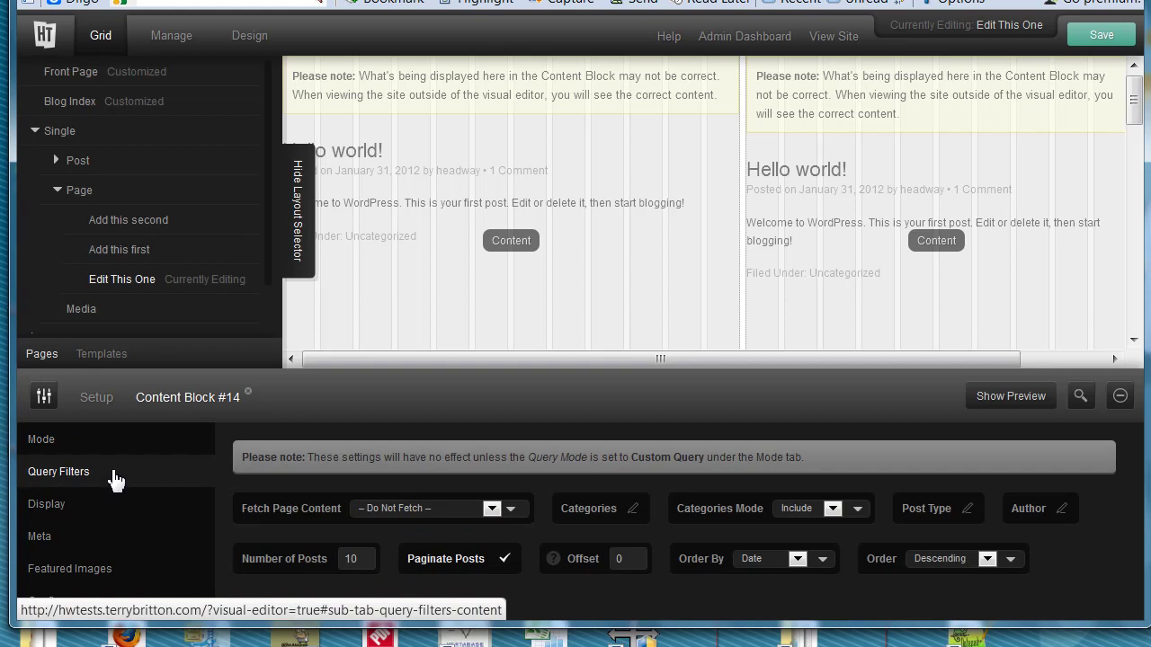
left_click(492, 511)
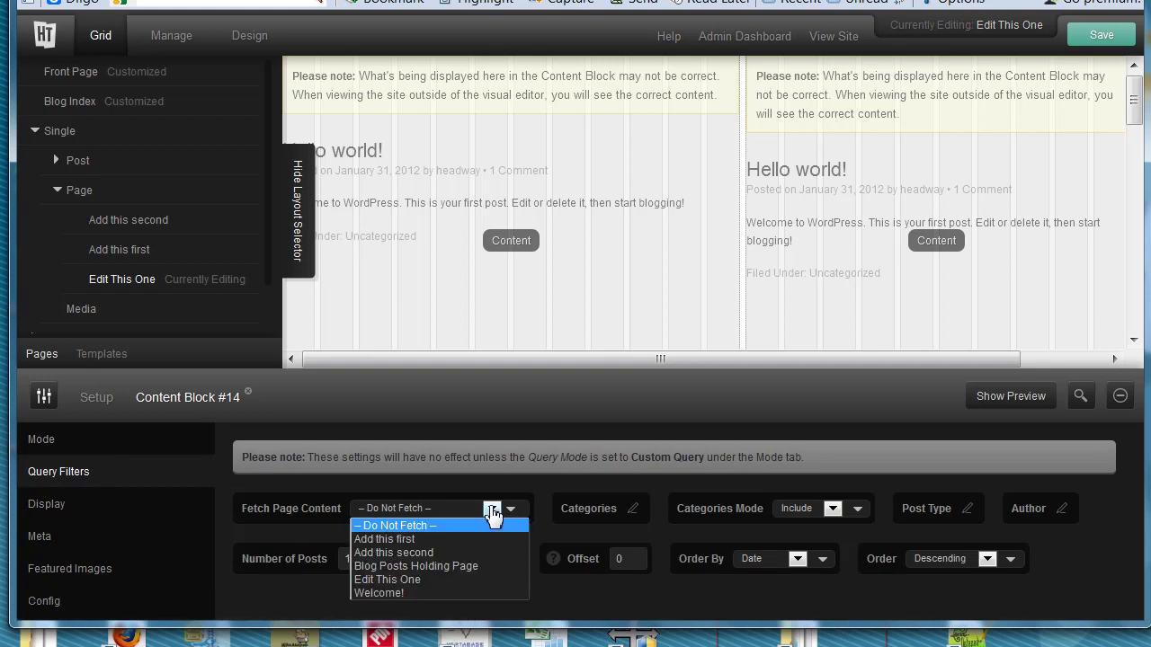
left_click(414, 540)
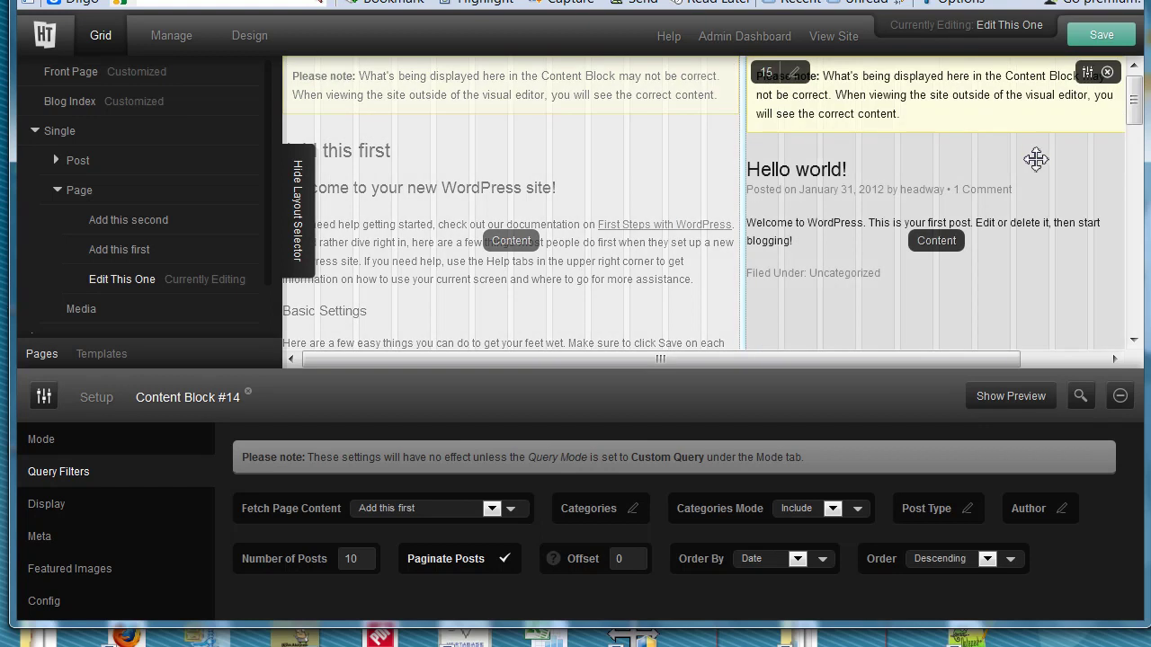
Step: Set the right block to Custom Query fetching Add this second, and save the layout
left_click(1088, 72)
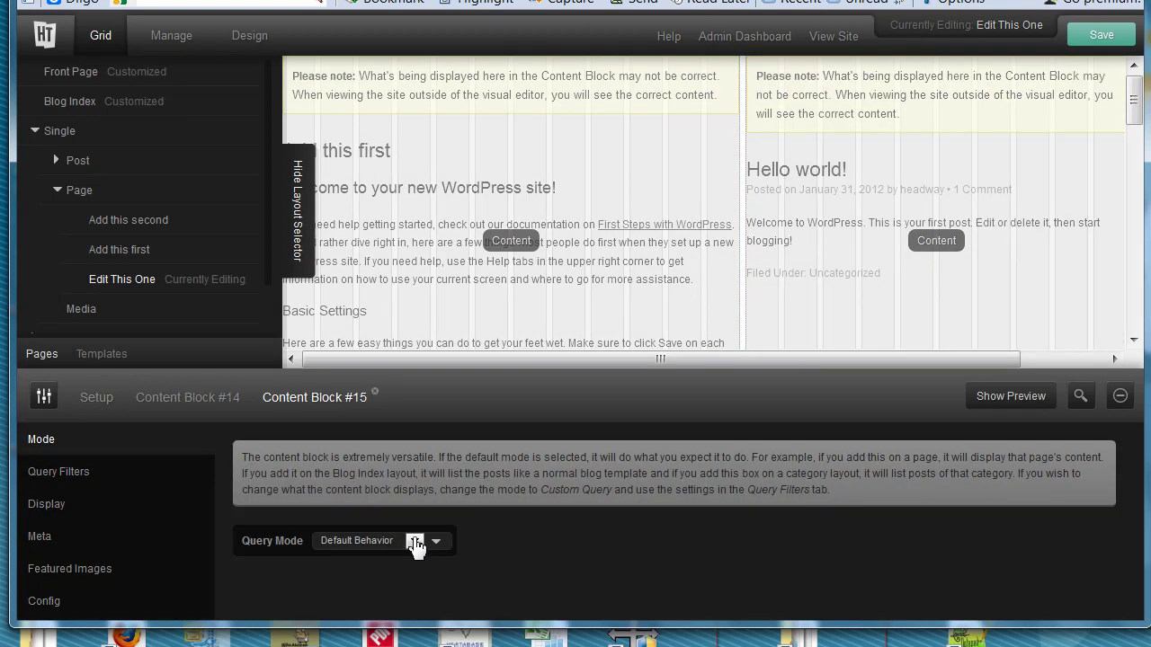
left_click(415, 544)
left_click(393, 572)
left_click(110, 480)
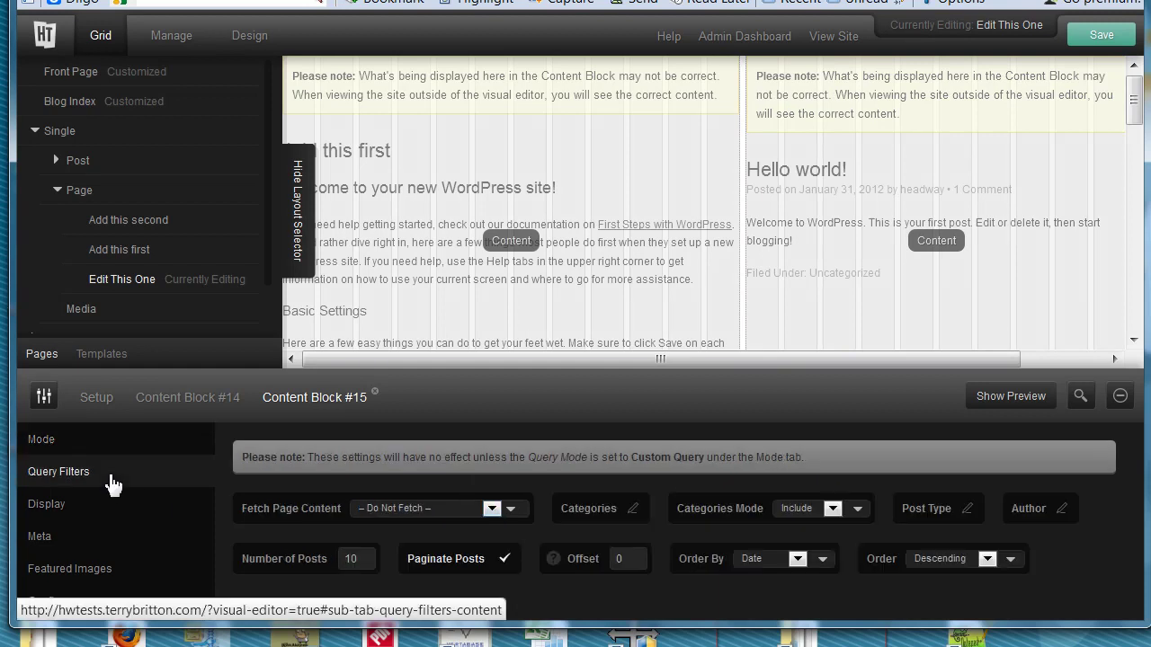
left_click(492, 509)
left_click(419, 552)
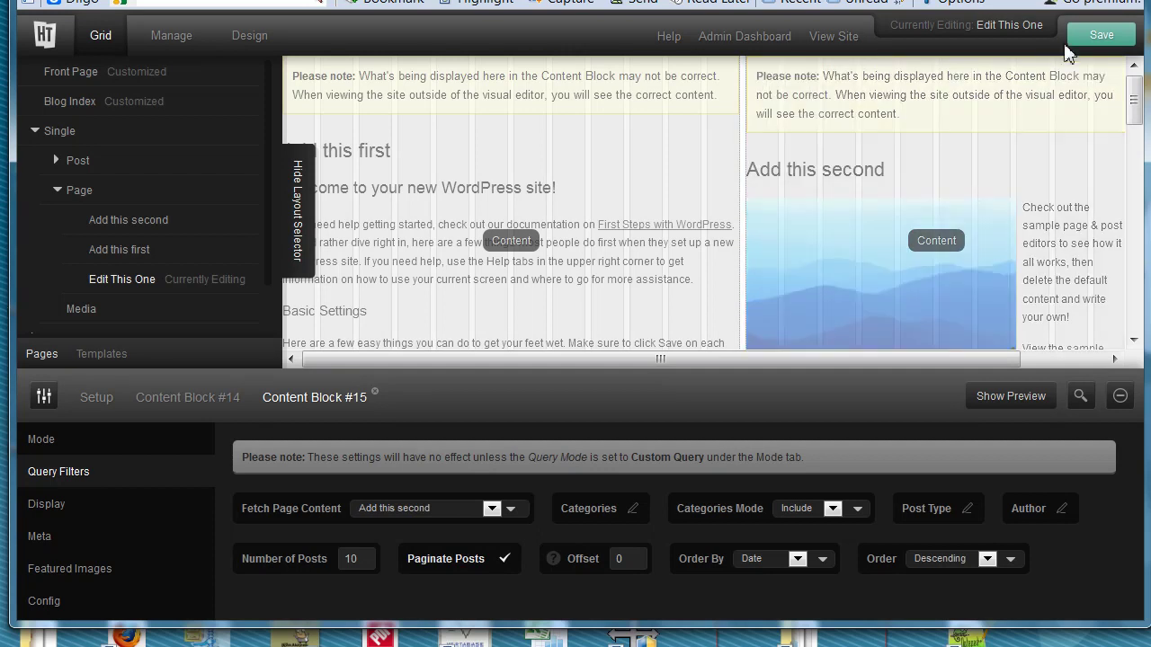
left_click(1104, 35)
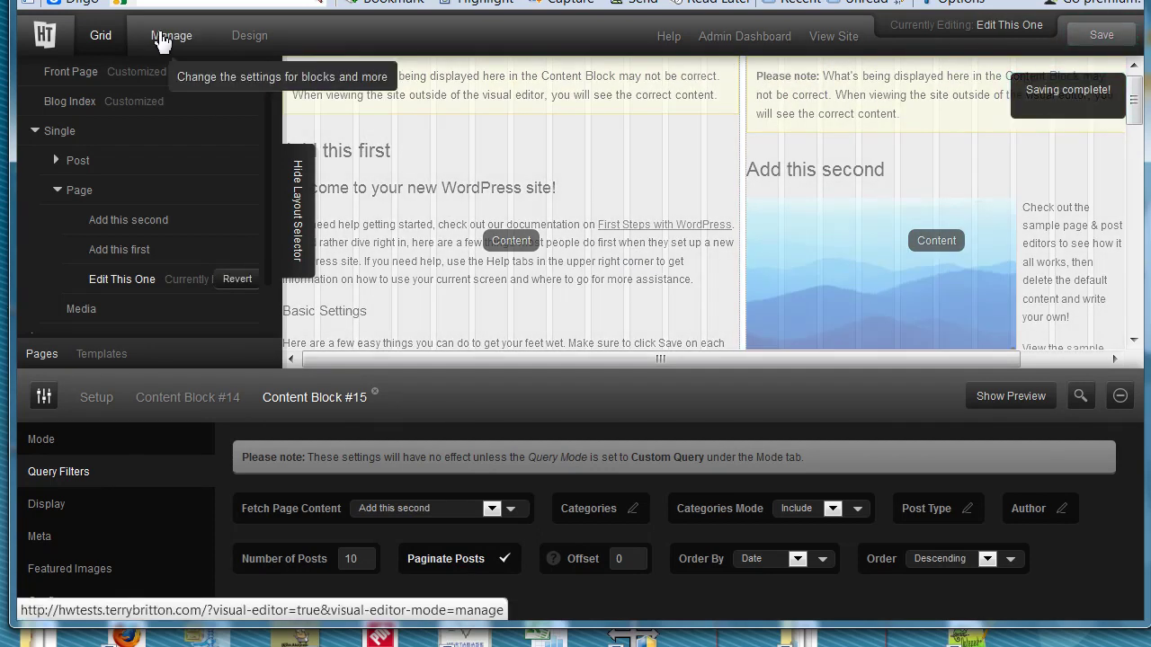
Step: Hide the layout selector and minimize the settings panel, returning to Grid mode
left_click(162, 40)
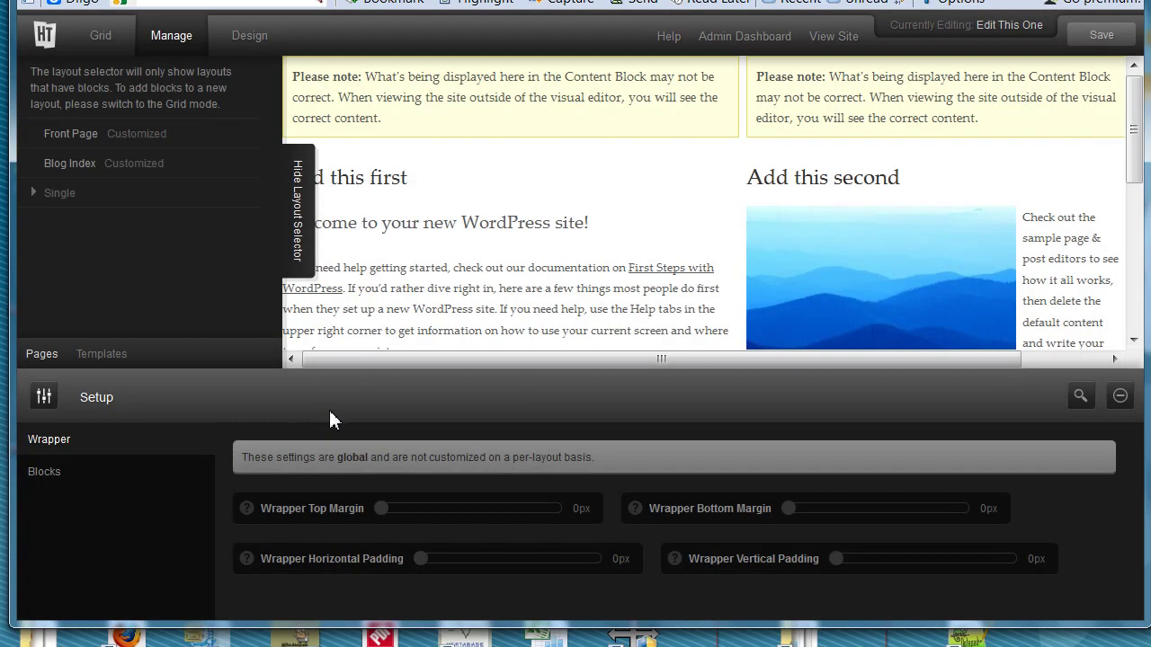
left_click(297, 216)
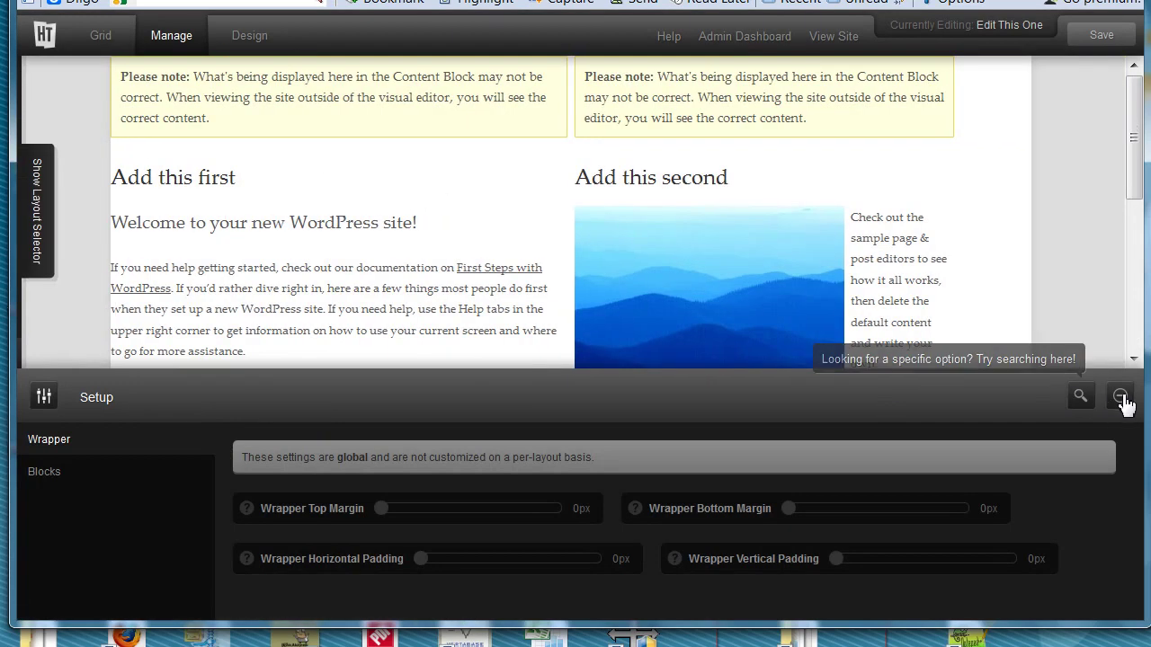
left_click(1121, 398)
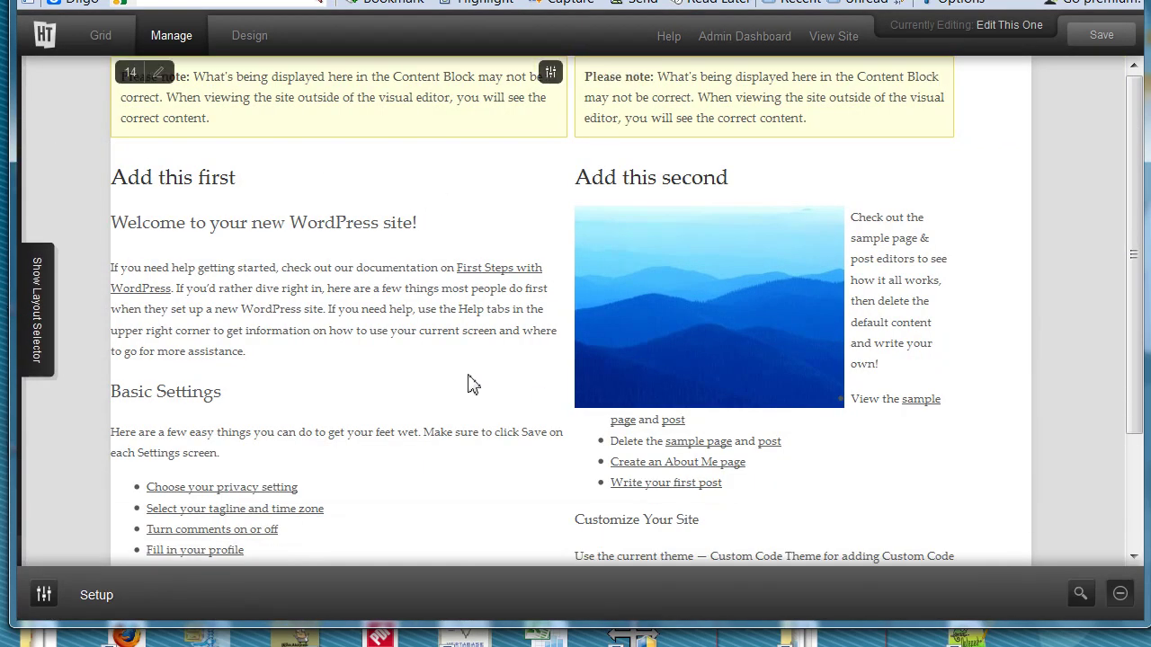
scroll(468, 385, "down", 2)
scroll(467, 385, "up", 2)
left_click(101, 35)
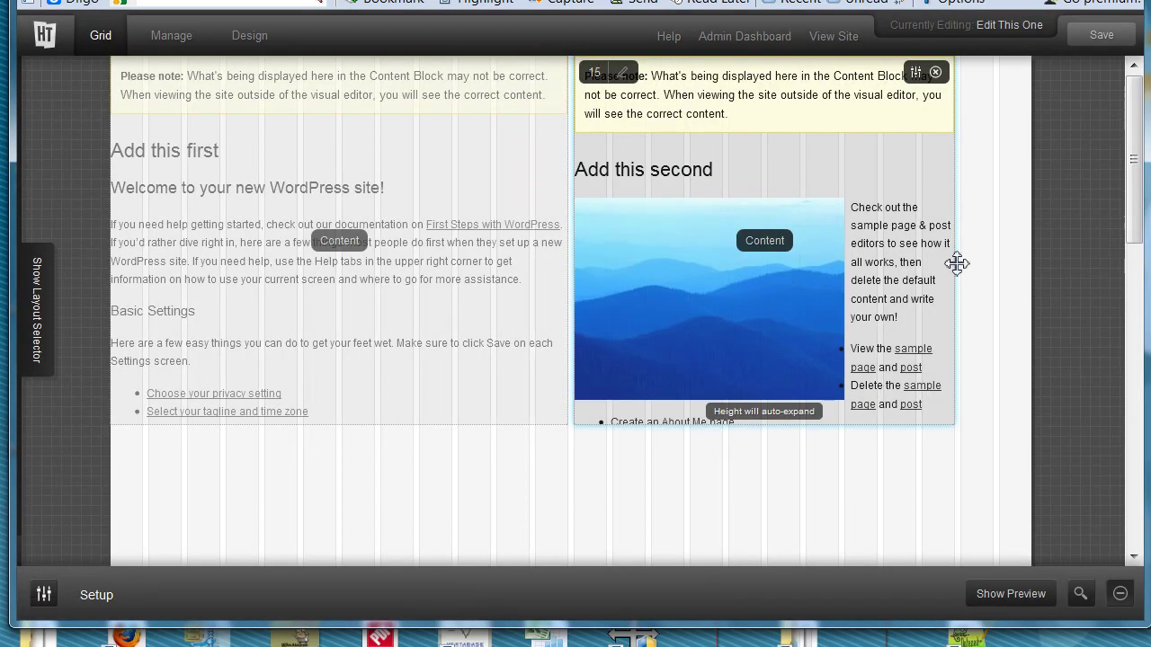
Step: Widen and lengthen the Add this second block, lengthen Add this first, and save
left_click_drag(956, 263, 1020, 264)
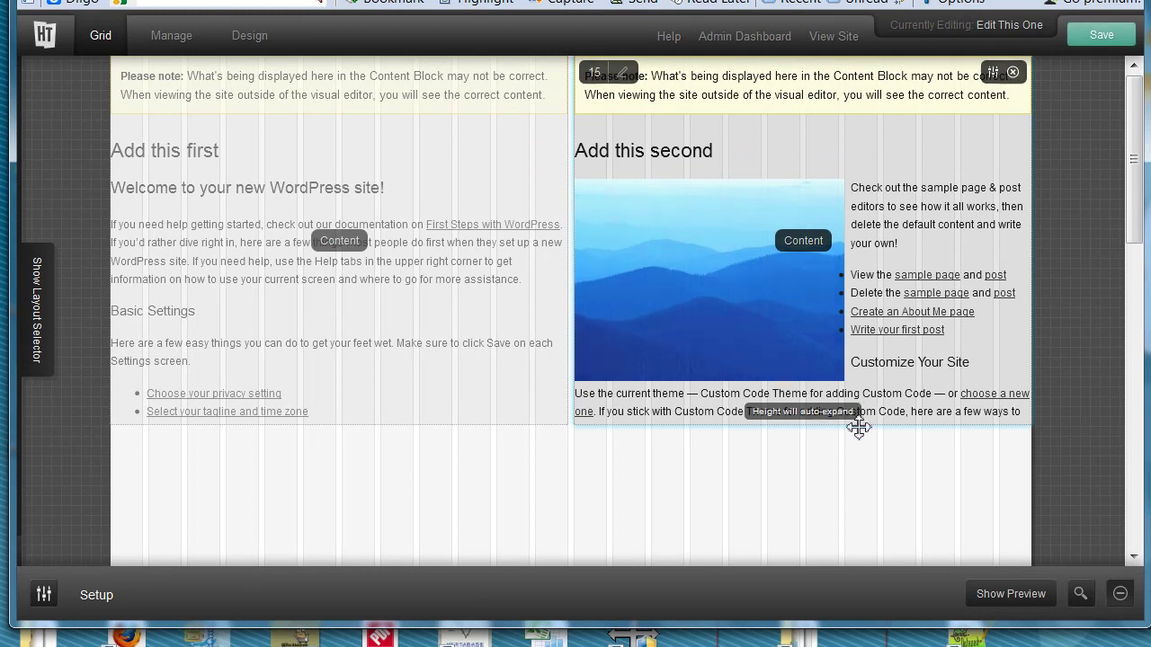
left_click_drag(859, 428, 863, 537)
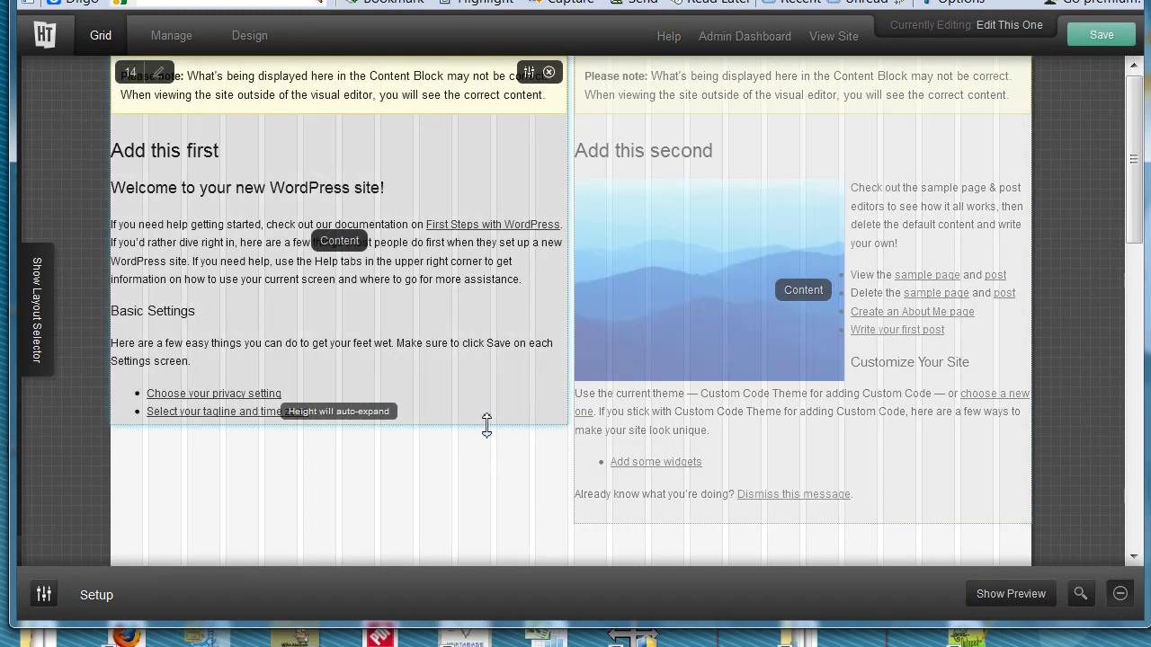
left_click_drag(487, 424, 493, 501)
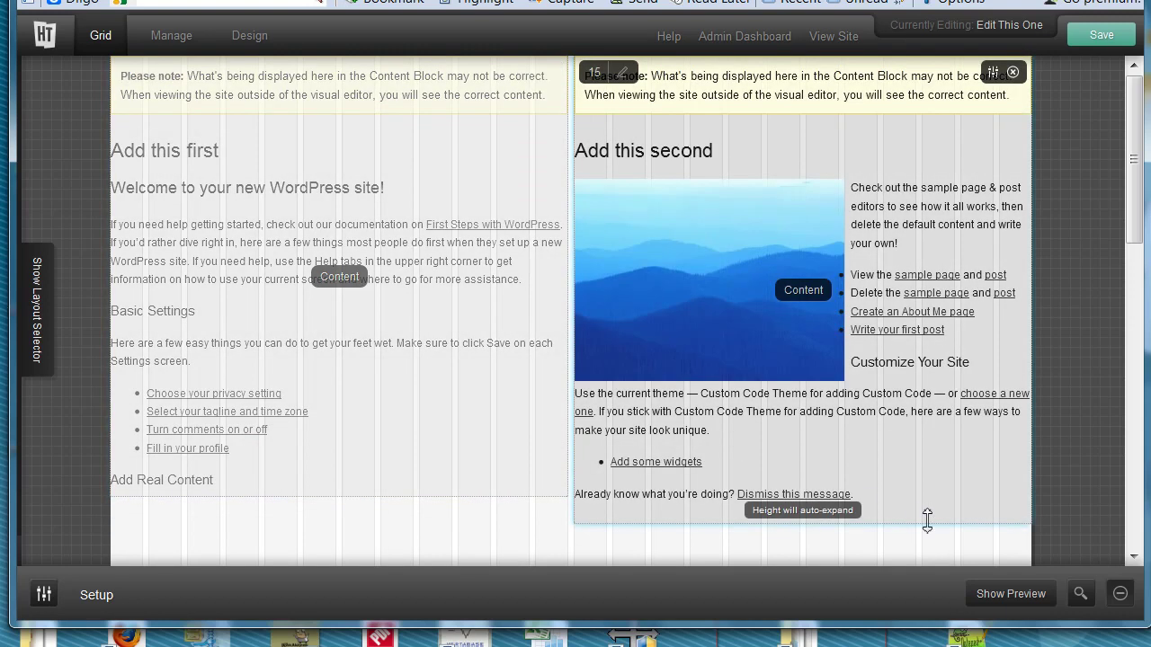
left_click_drag(914, 526, 922, 457)
left_click(1097, 34)
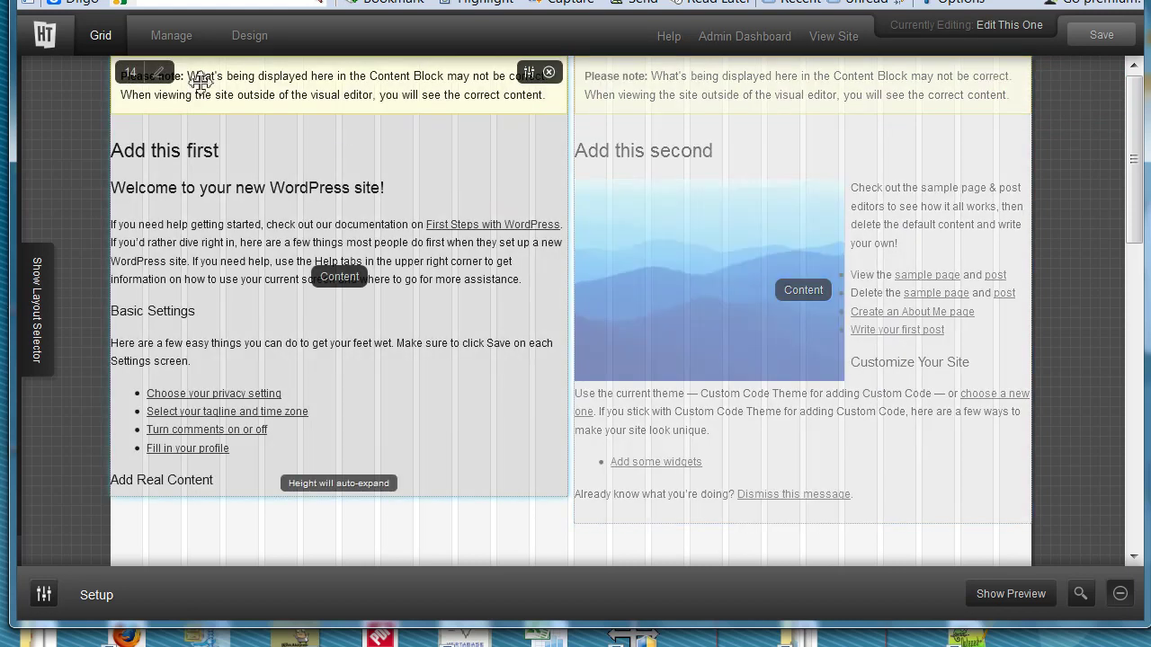
left_click(177, 36)
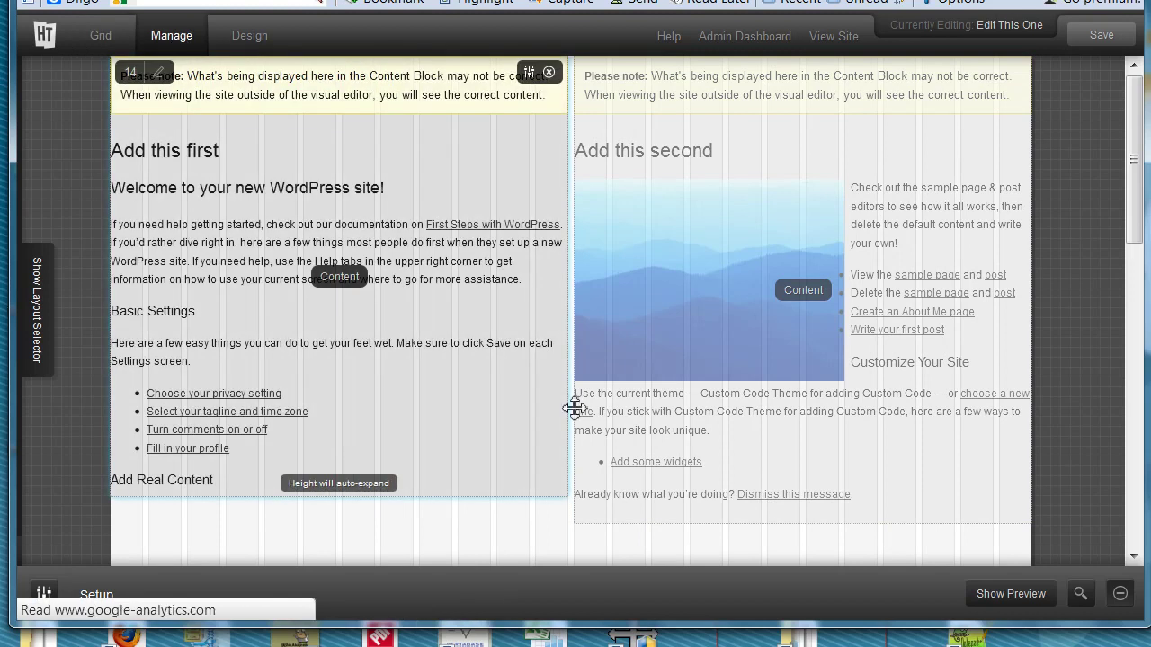